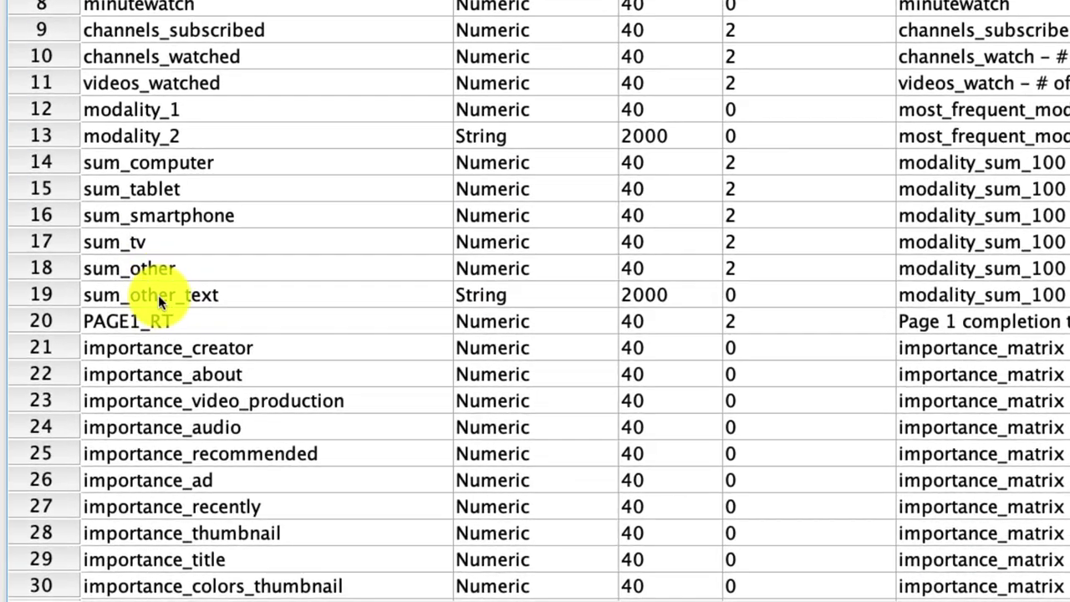
- Point out the page time variables PAGE1_RT, PAGE2_RT and PAGE3_RT in the data
click(116, 321)
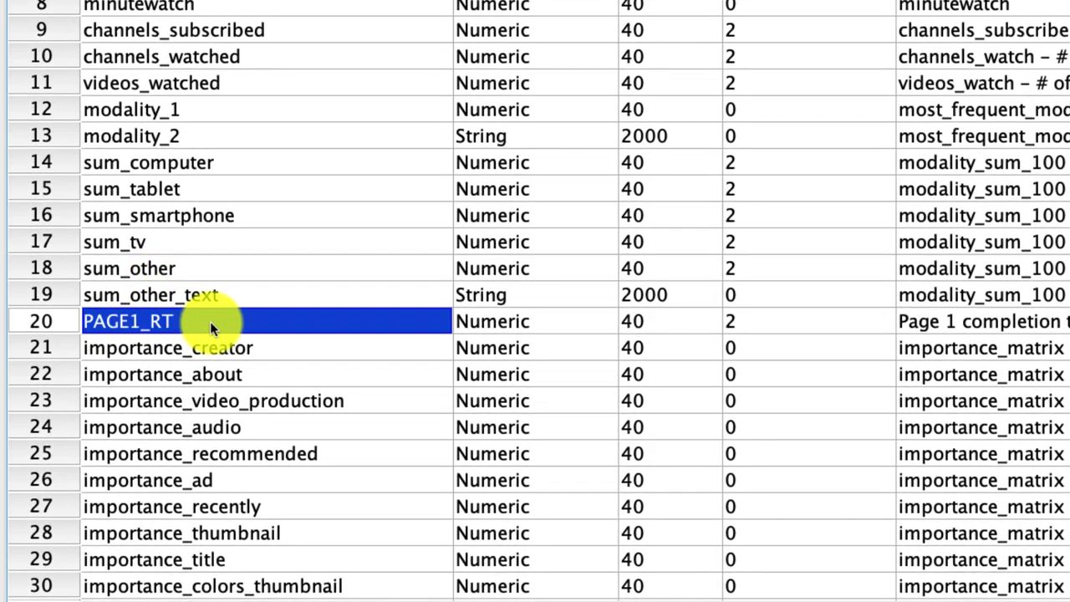
scroll(209, 321, down, 6)
click(127, 199)
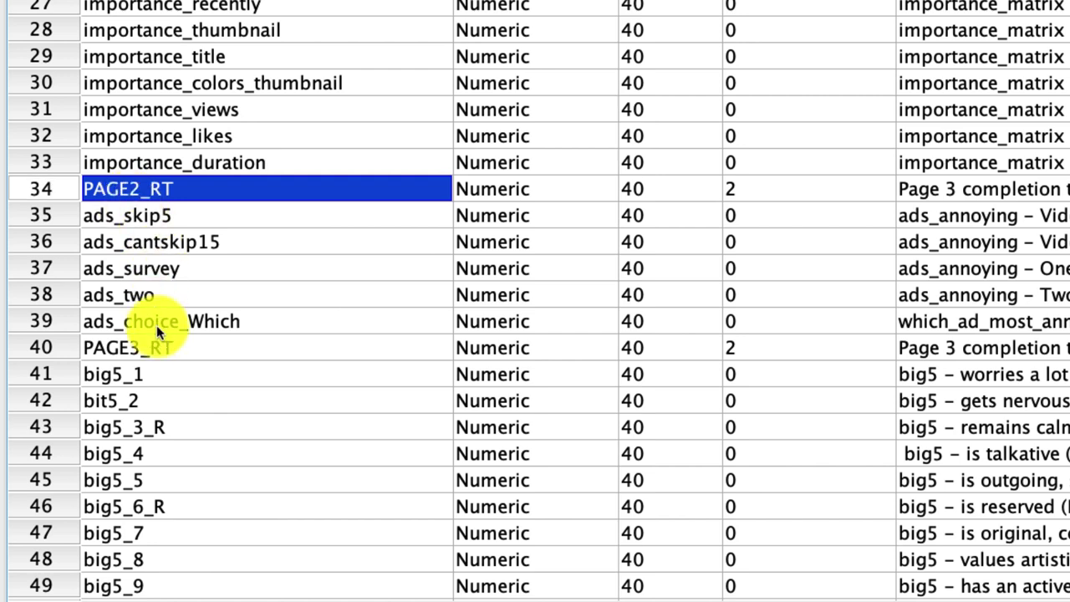
click(159, 346)
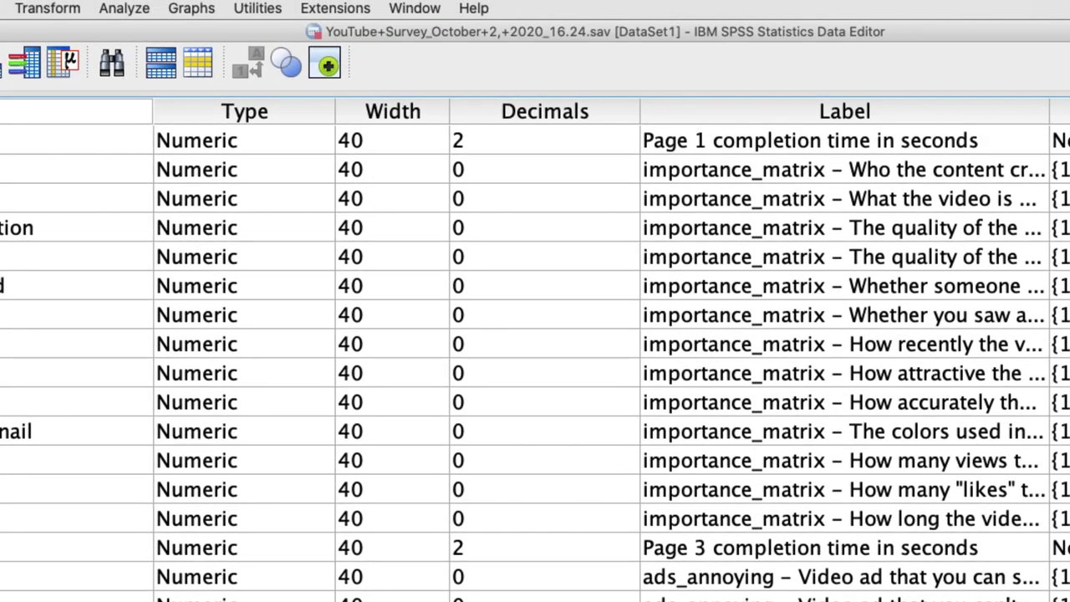
- Start Repeated Measures and add the within-subject factor 'Pages' with 5 levels
click(134, 10)
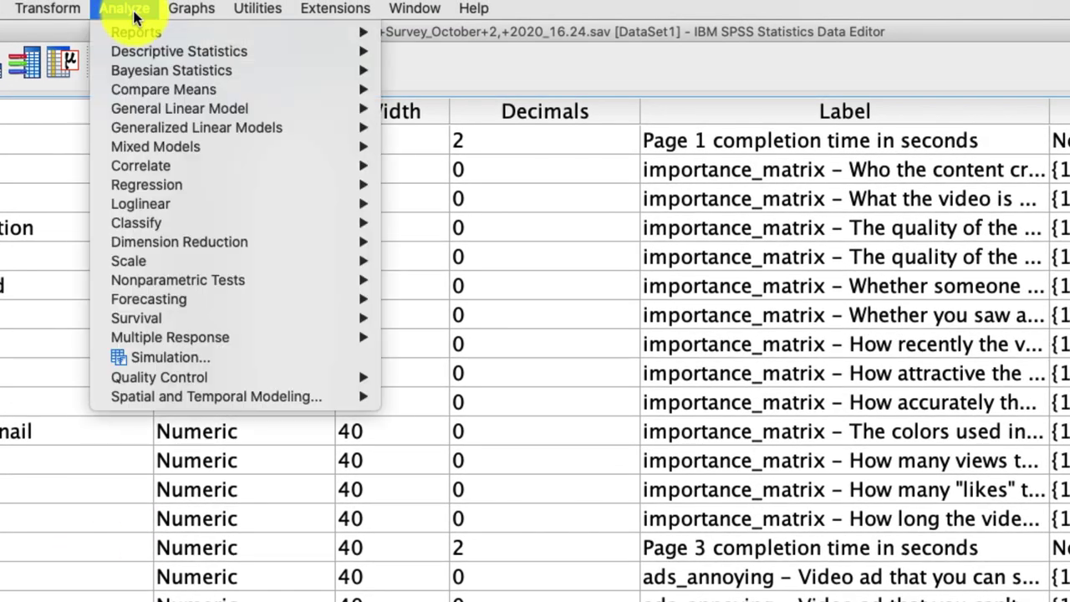
mouse_move(191, 113)
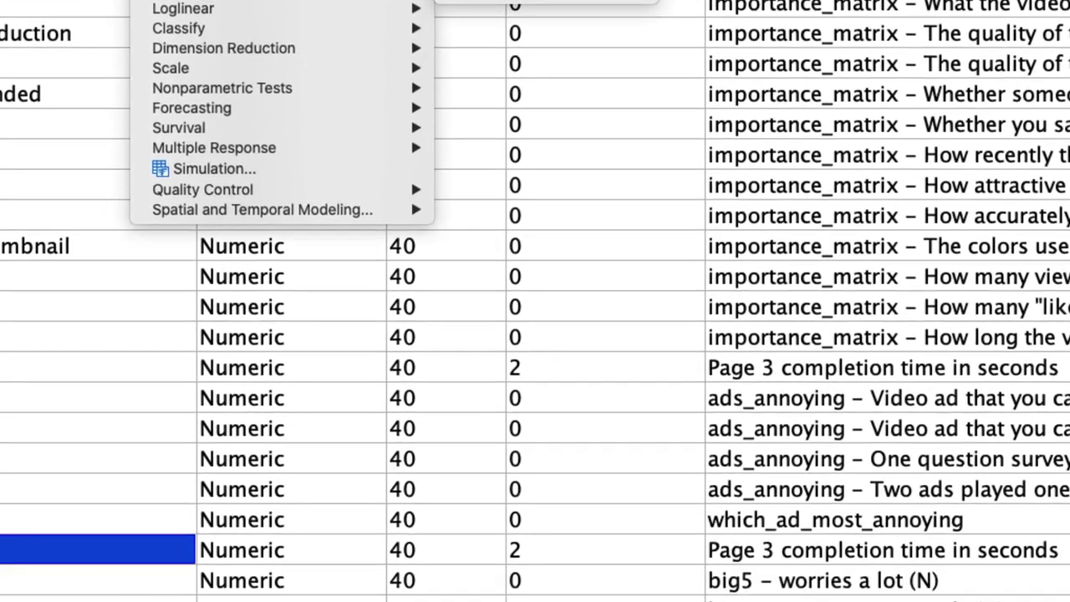
click(448, 142)
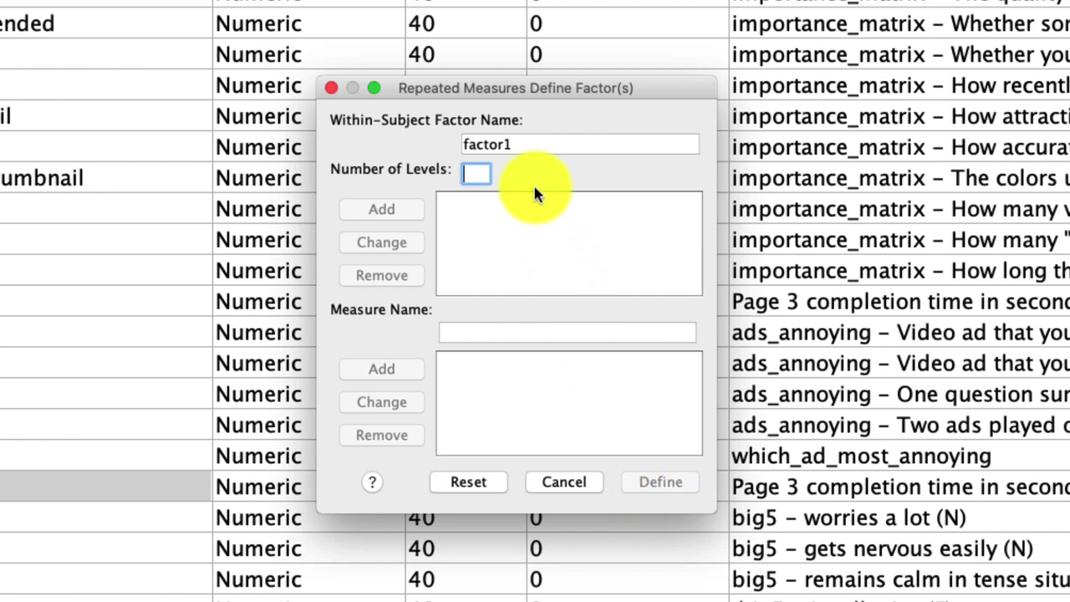
click(507, 142)
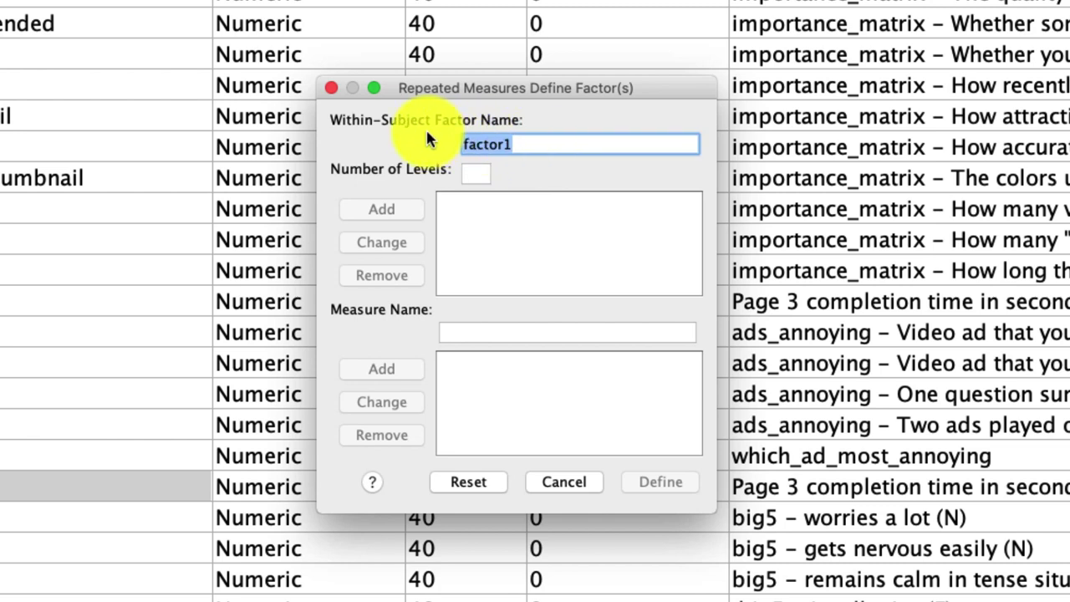
text(Pages)
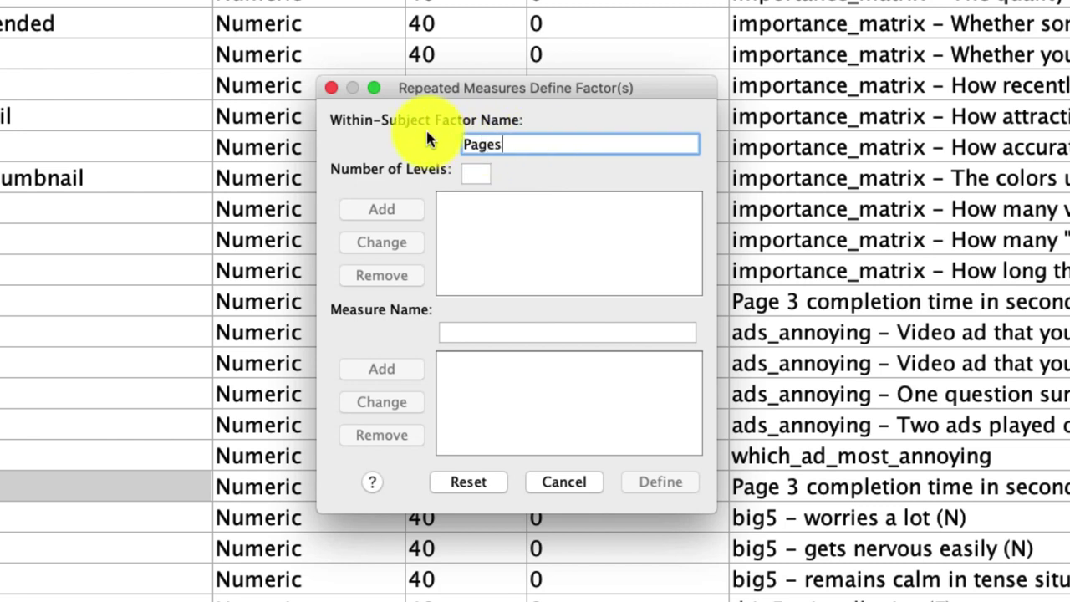
key(Tab)
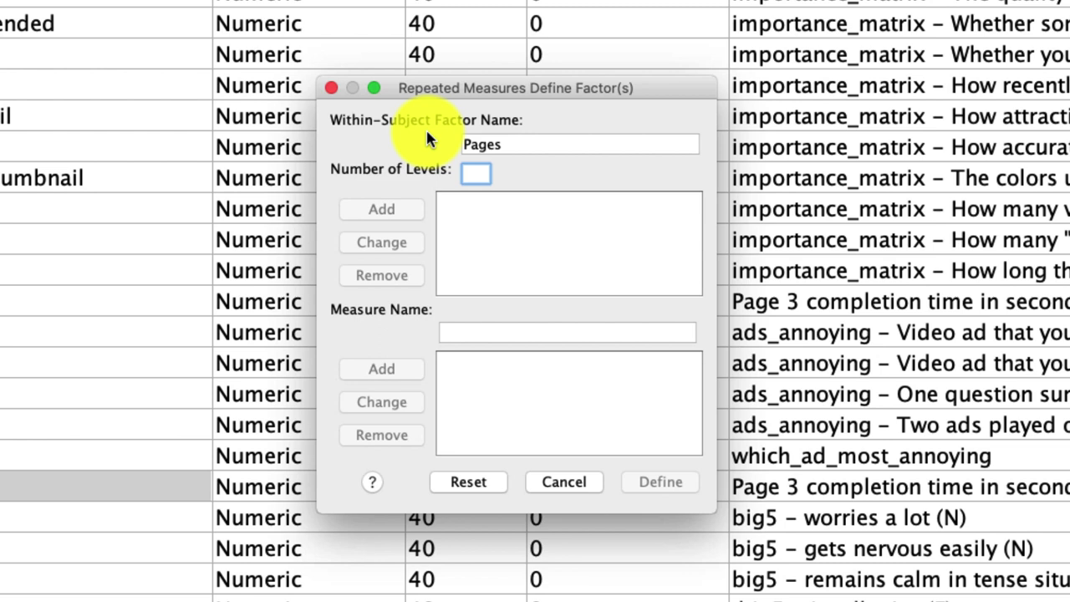
text(5)
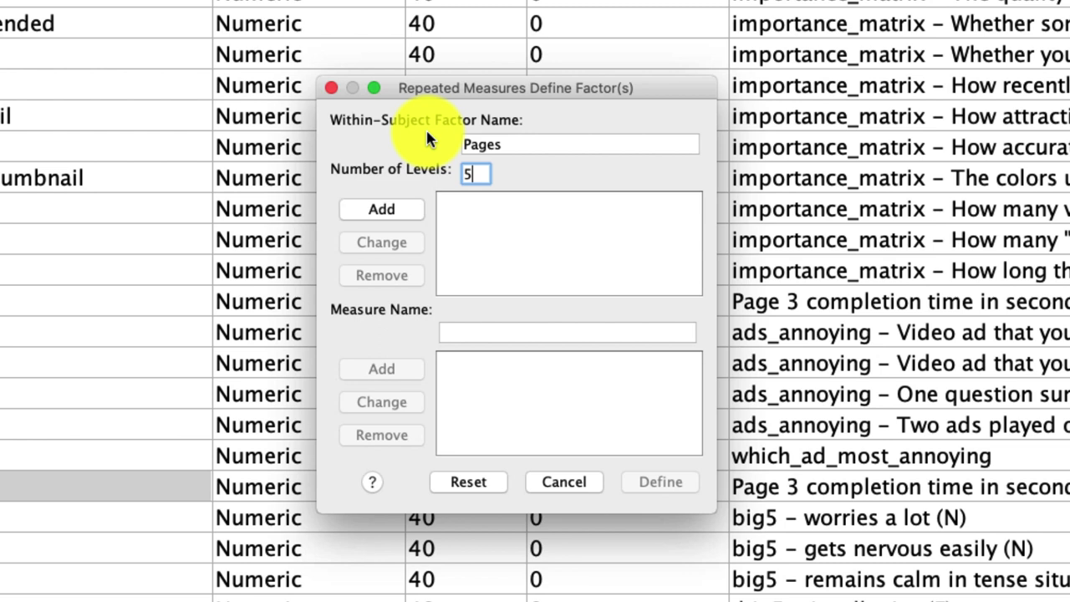
click(403, 218)
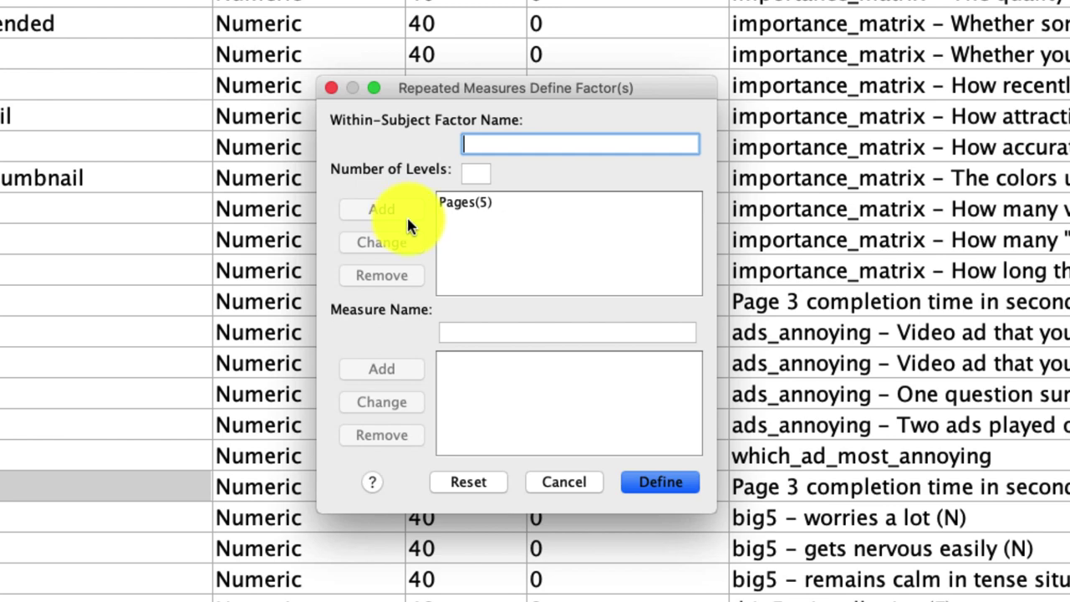
click(667, 483)
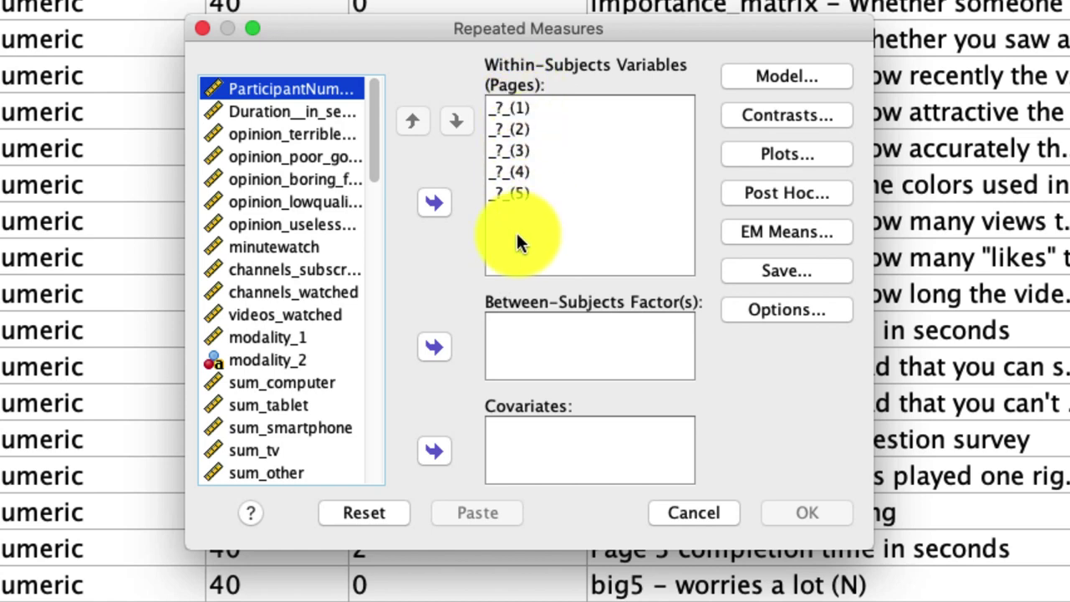
- Assign PAGE1_RT, PAGE2_RT and PAGE3_RT to Pages levels 1 to 3
scroll(308, 253, down, 5)
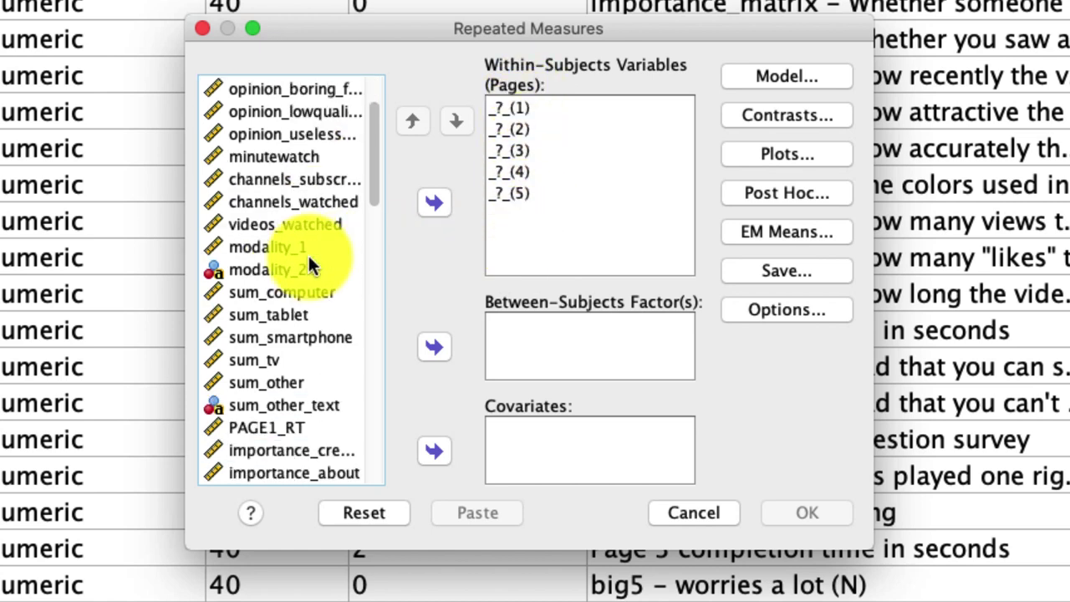
click(289, 290)
click(289, 270)
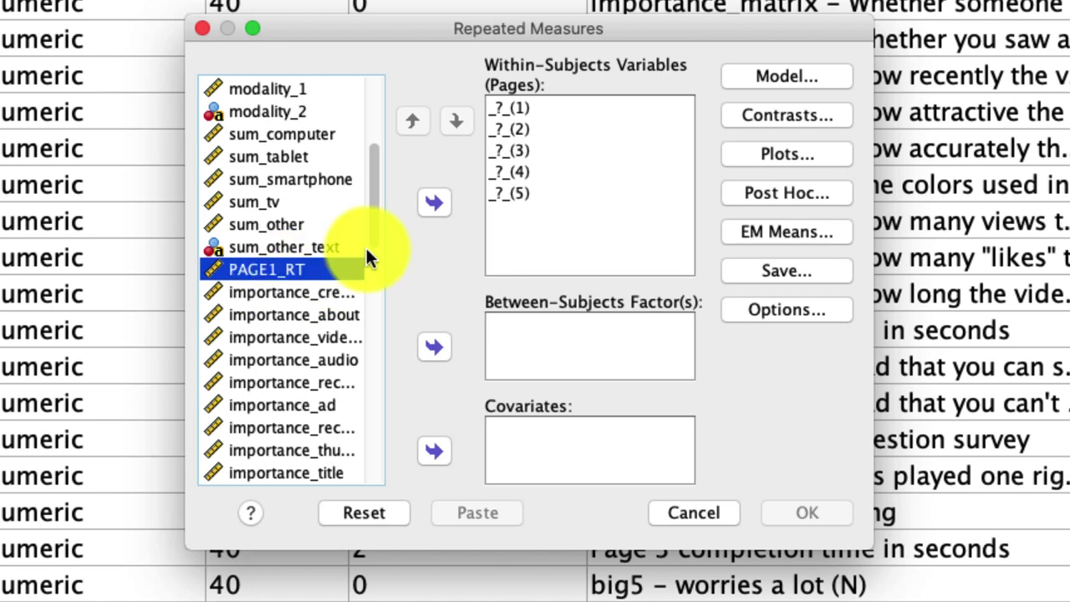
click(429, 202)
scroll(290, 269, down, 3)
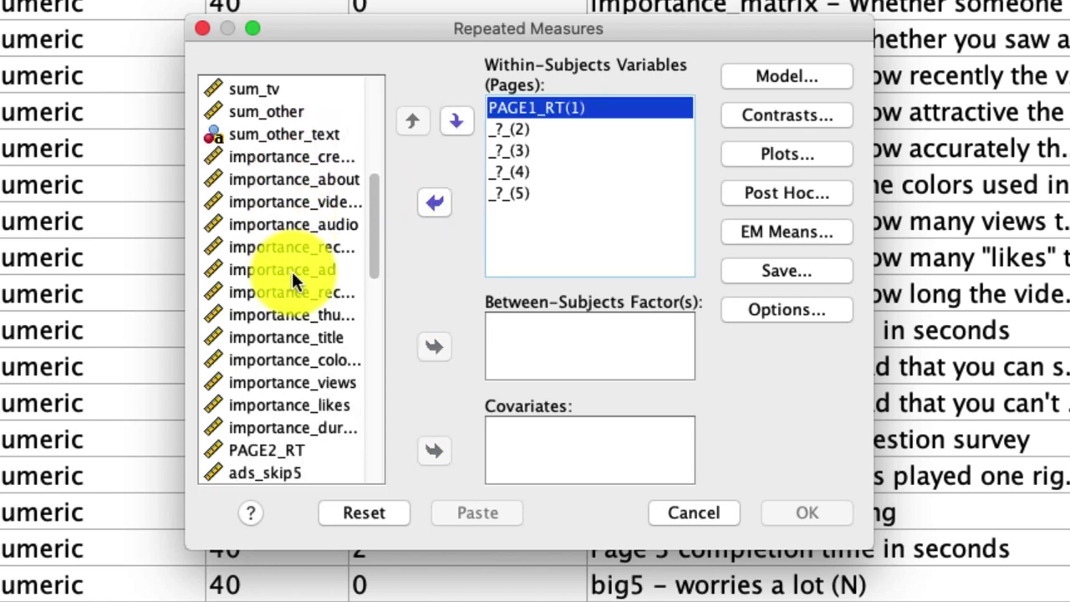
click(266, 428)
click(434, 203)
scroll(346, 346, down, 3)
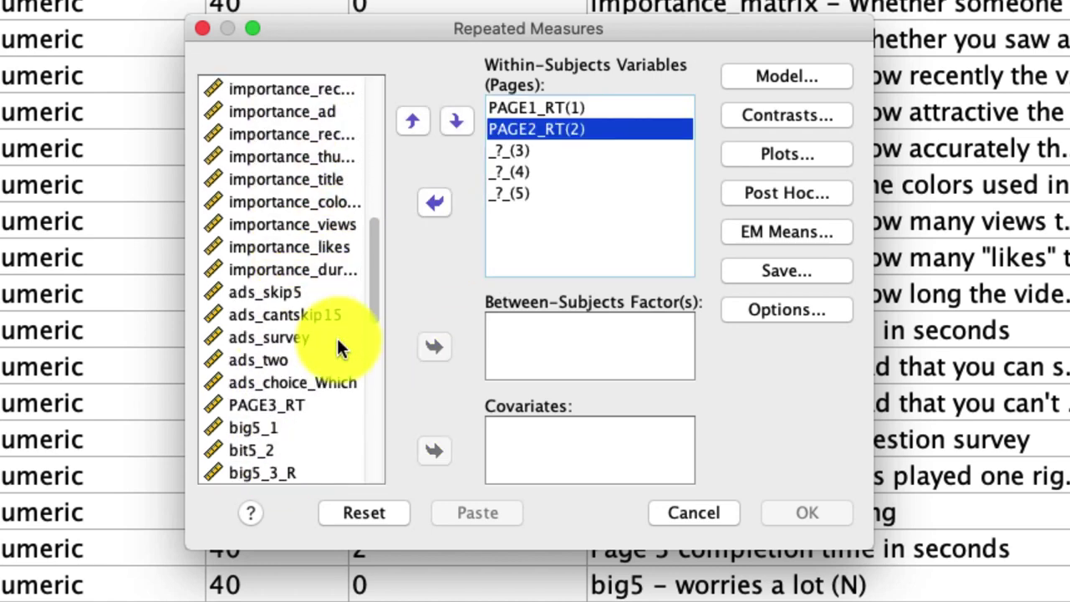
click(304, 400)
click(422, 207)
- Assign PAGE4_RT and PAGE5_RT to Pages levels 4 and 5
scroll(335, 332, down, 5)
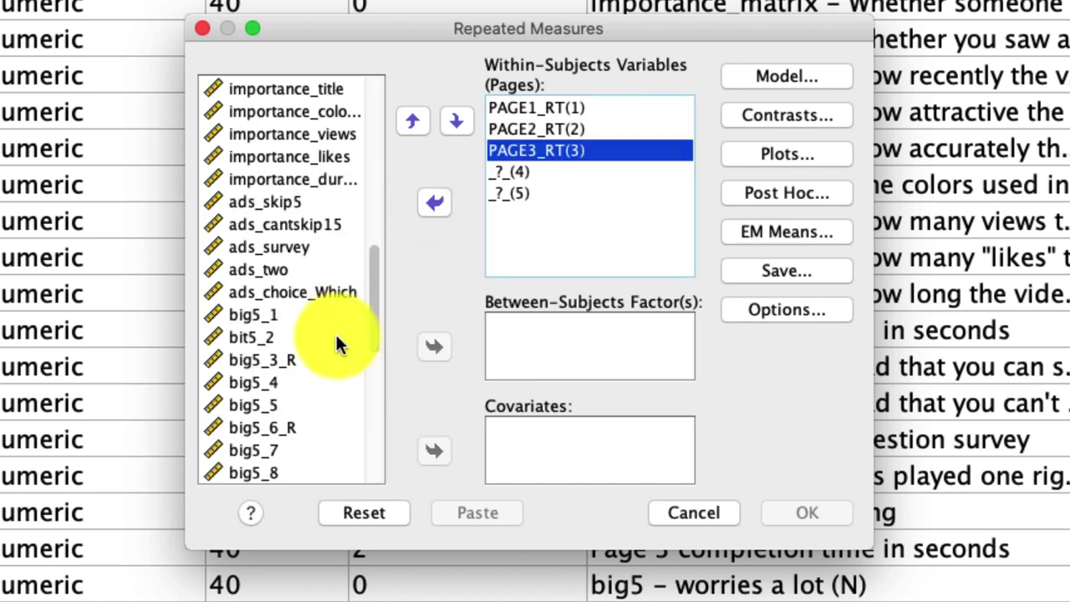
scroll(310, 382, down, 3)
click(308, 382)
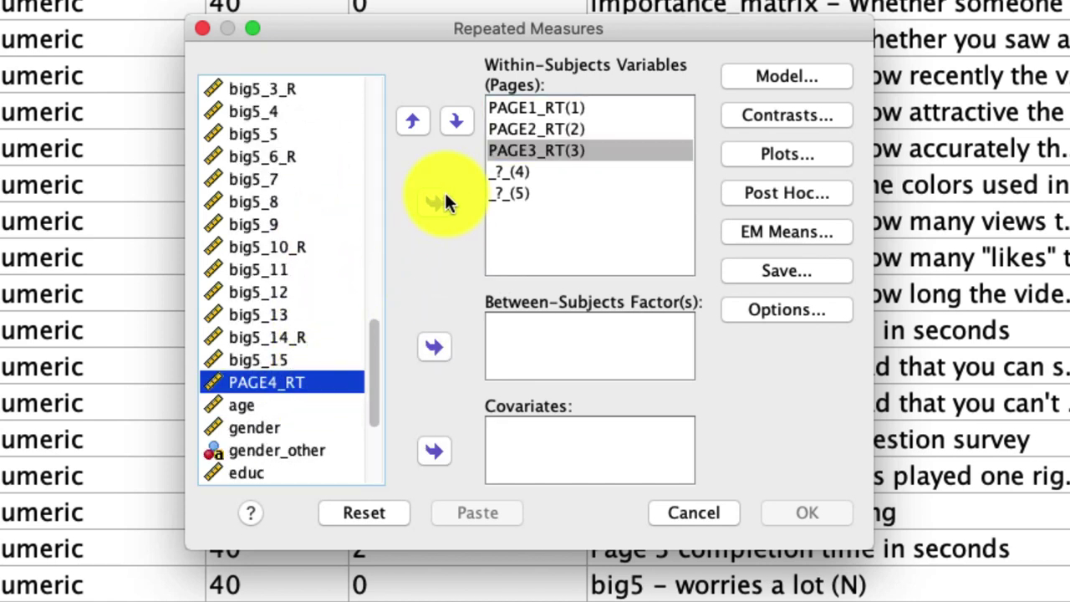
click(435, 202)
scroll(325, 354, down, 5)
click(316, 446)
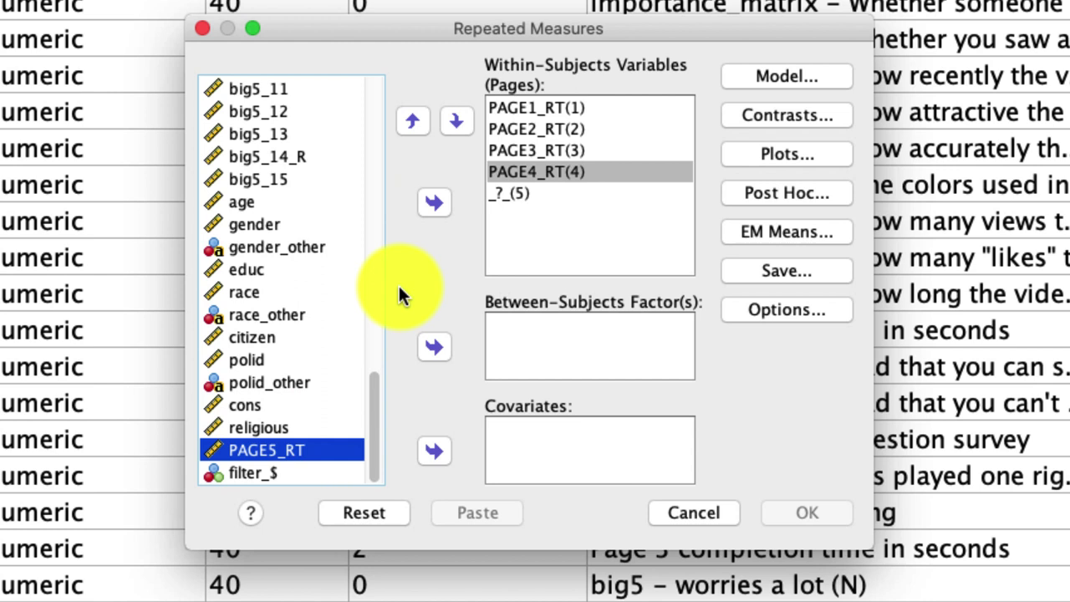
click(432, 203)
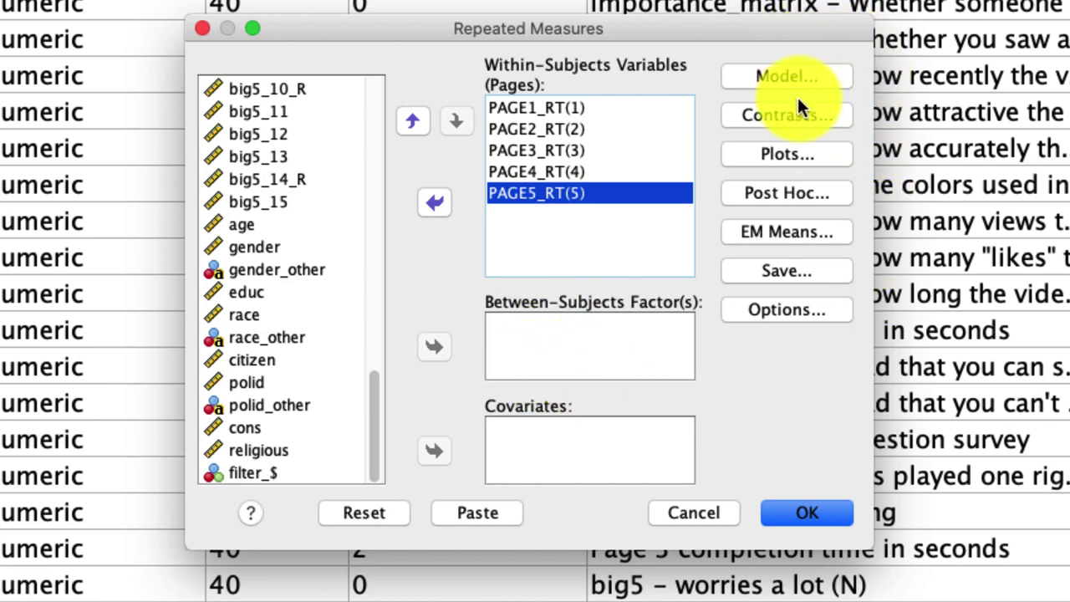
- Add a Pages profile plot with error bars
click(745, 155)
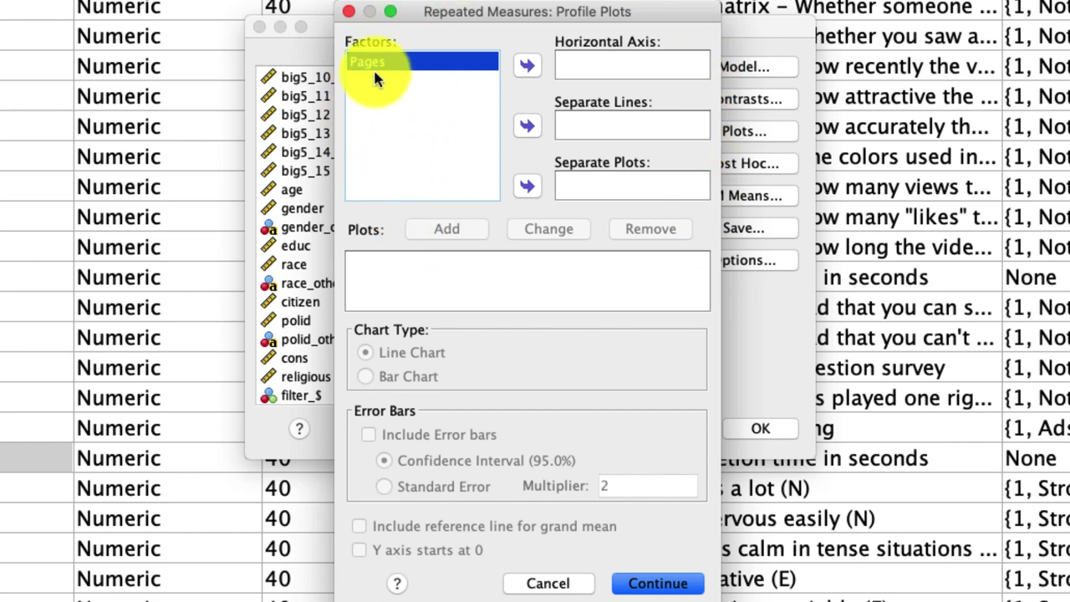
click(529, 65)
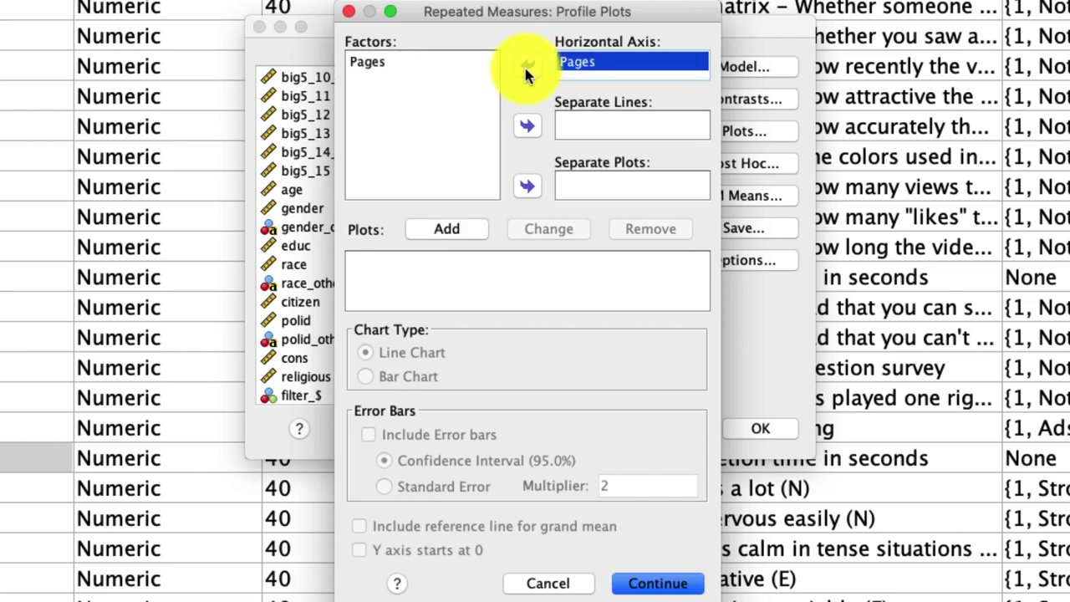
click(445, 231)
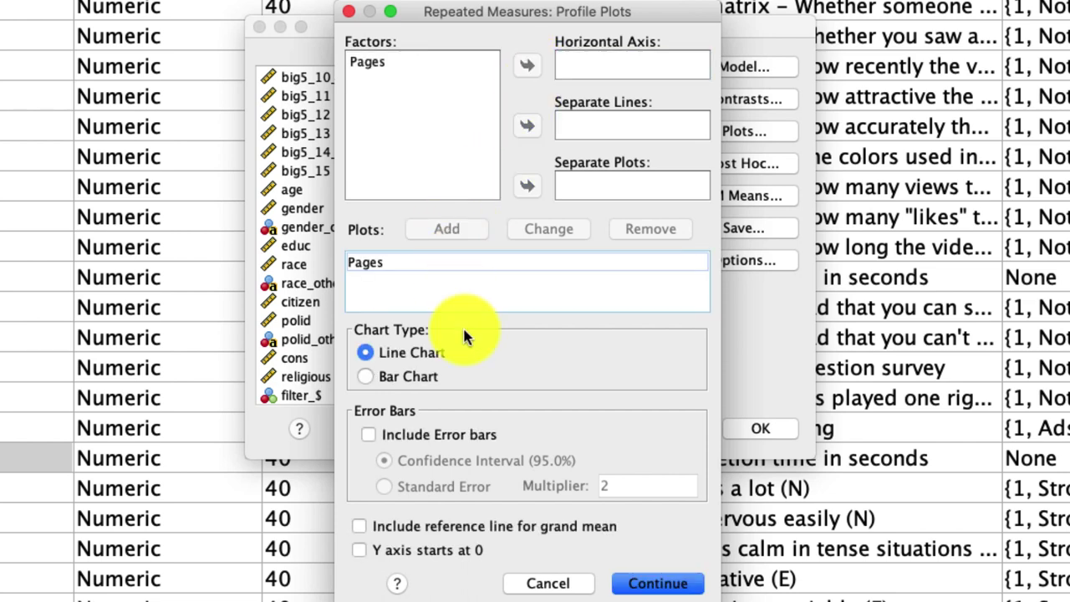
click(449, 428)
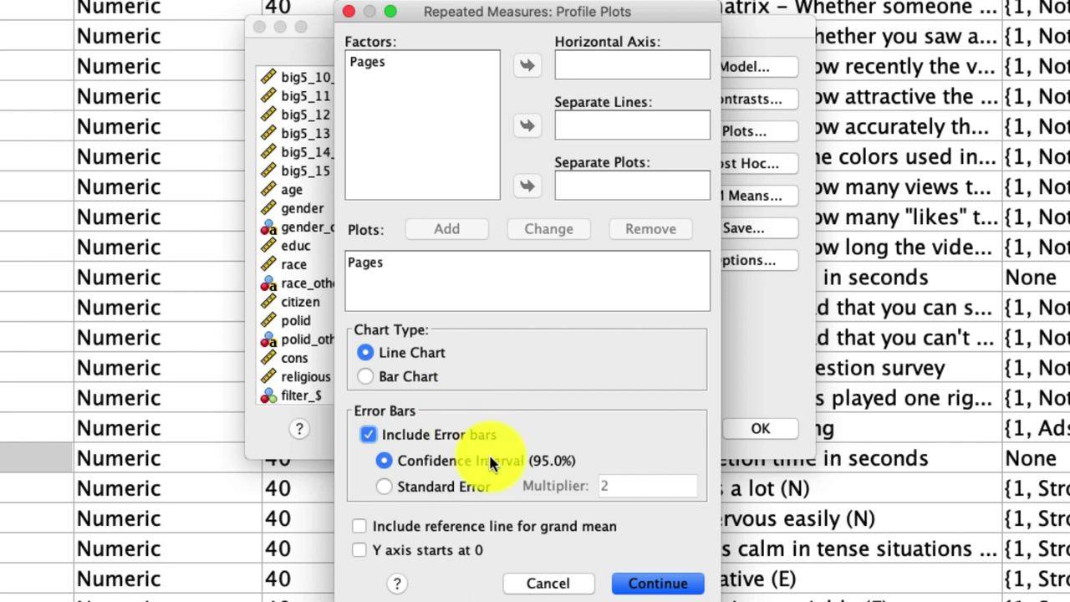
click(654, 582)
- Display estimated marginal means for (OVERALL) and Pages, then run the analysis
click(723, 196)
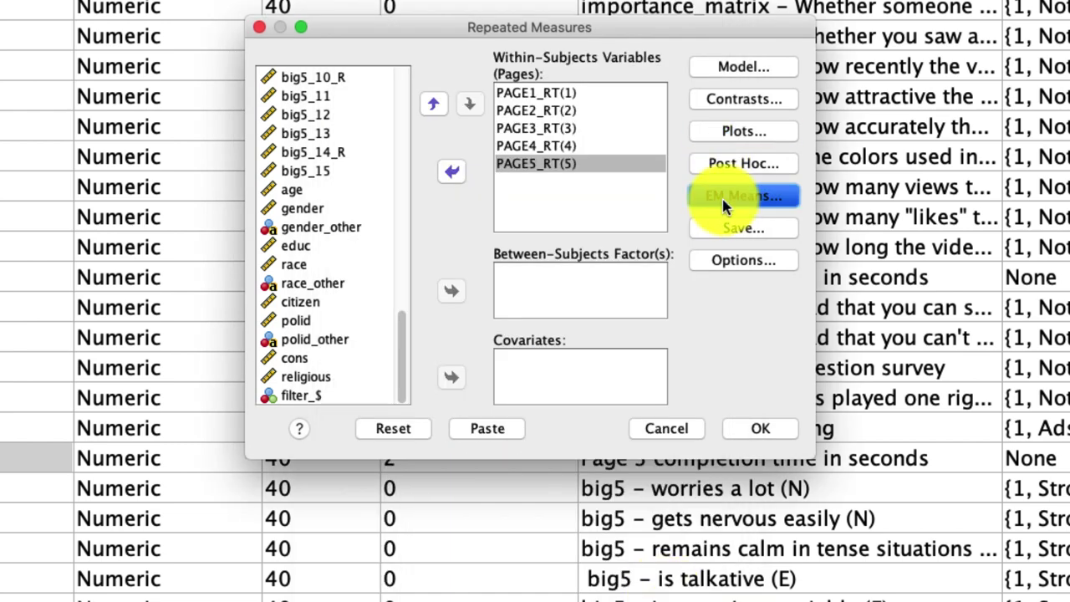
shift+click(462, 219)
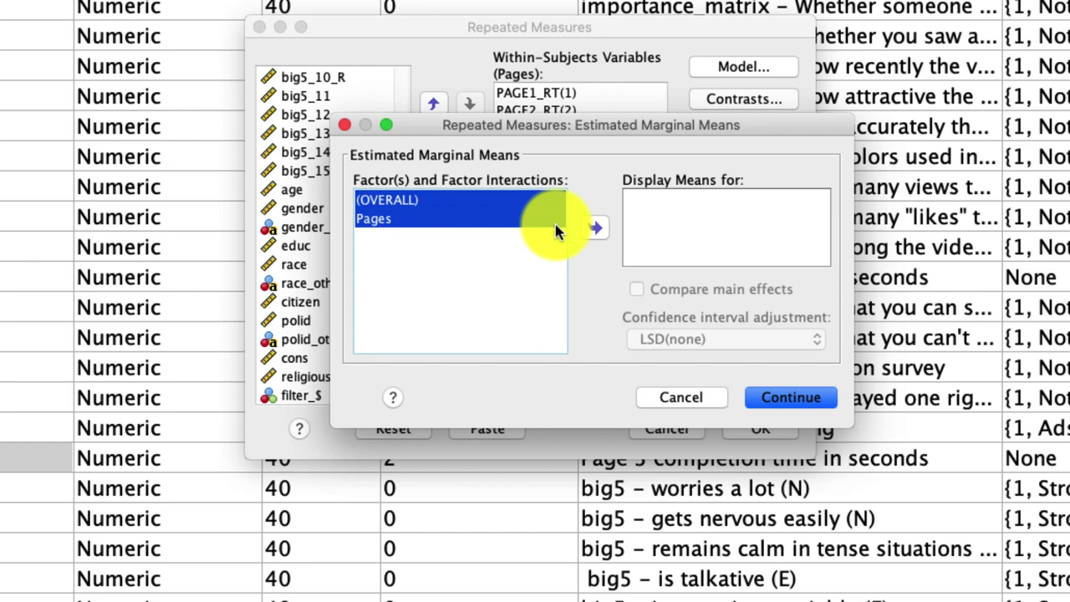
click(594, 227)
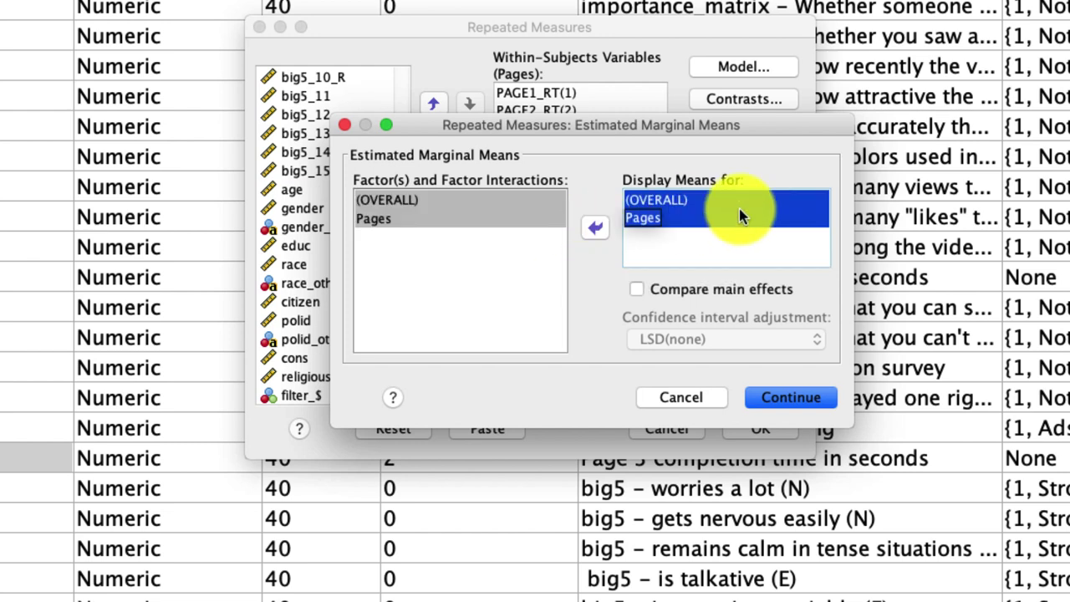
click(777, 400)
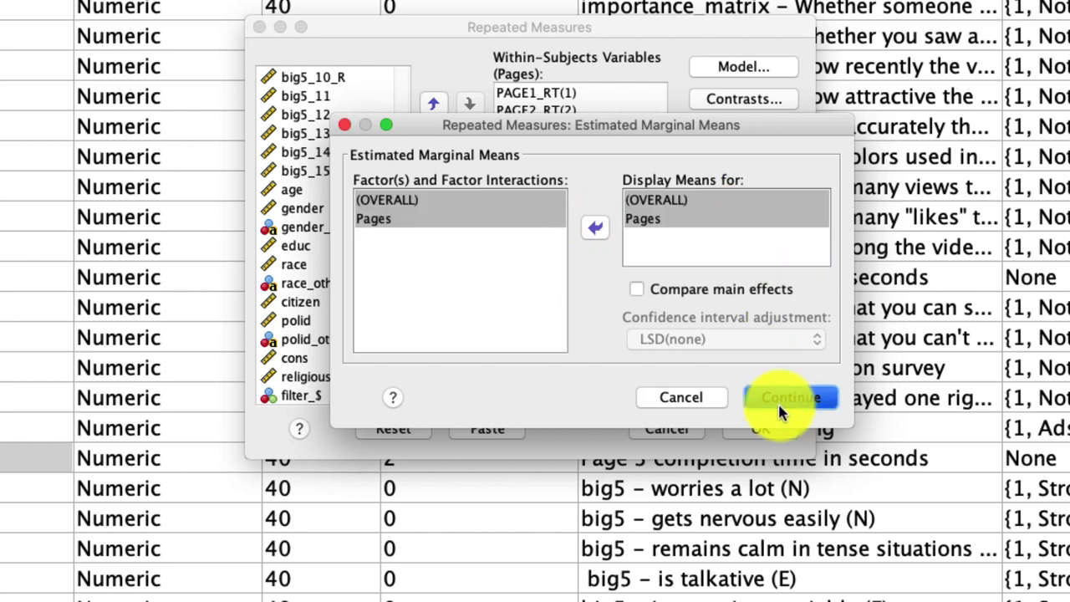
click(734, 260)
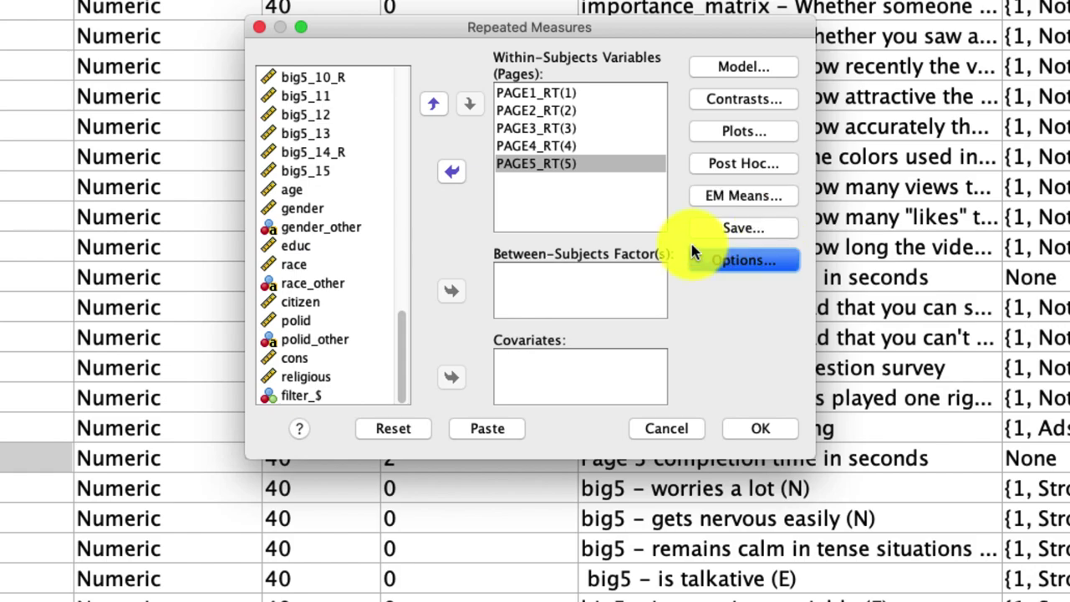
click(752, 433)
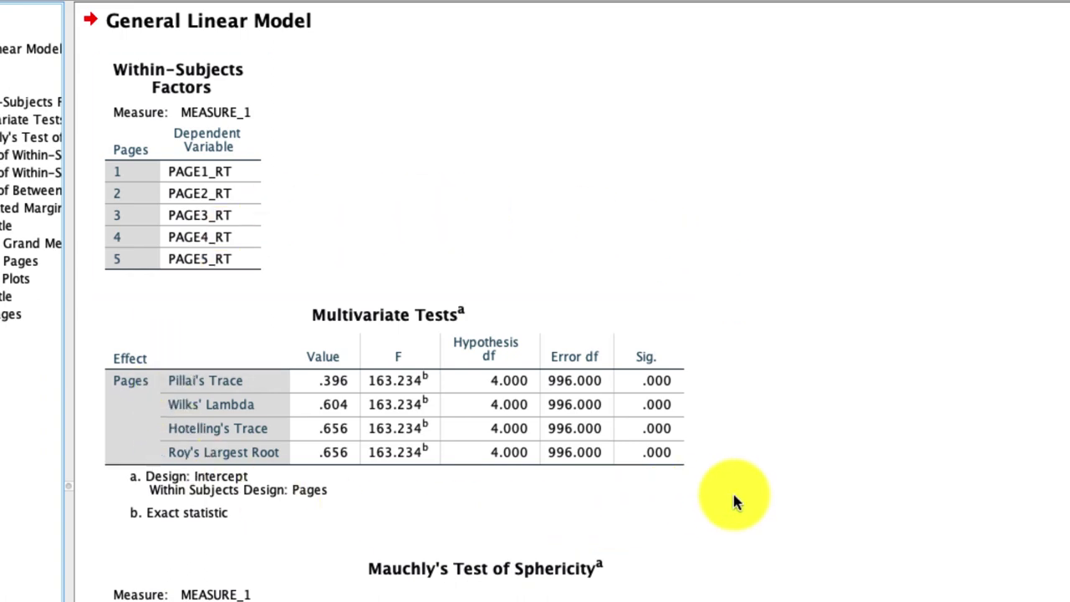
scroll(734, 500, down, 5)
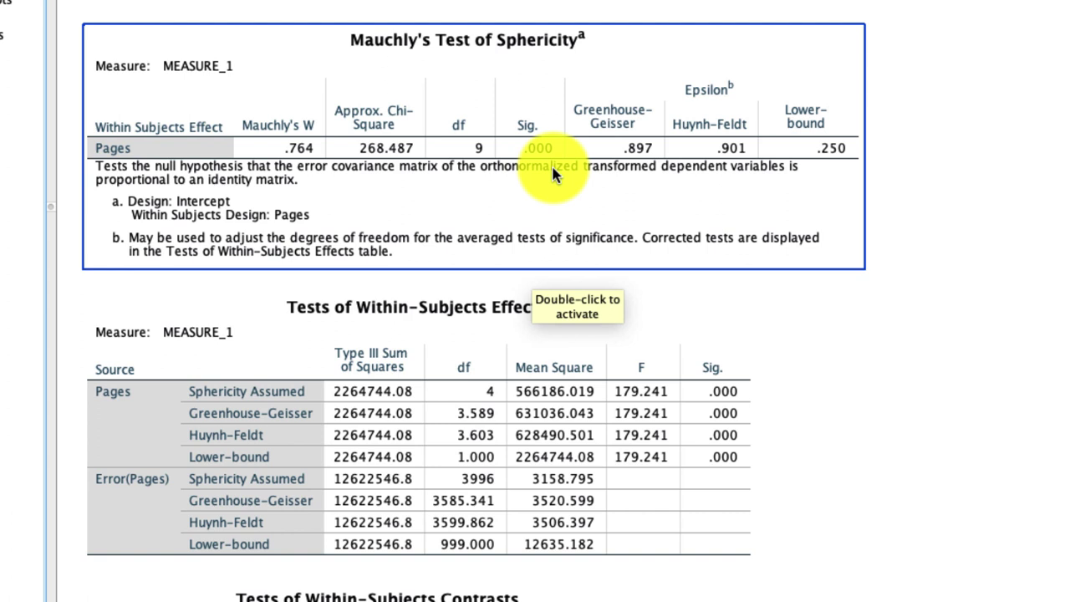
click(490, 84)
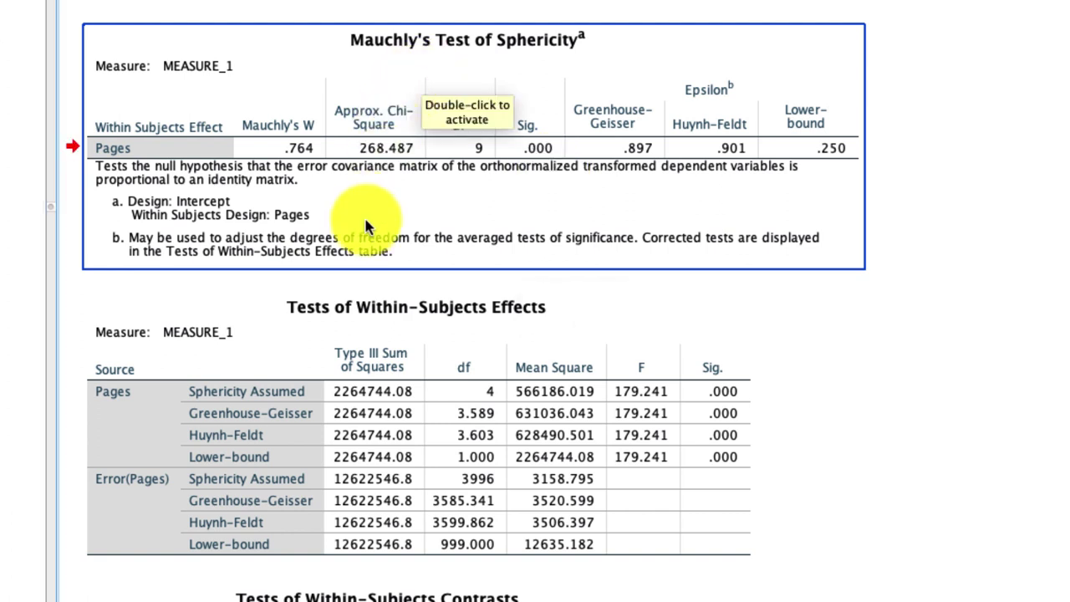
click(555, 490)
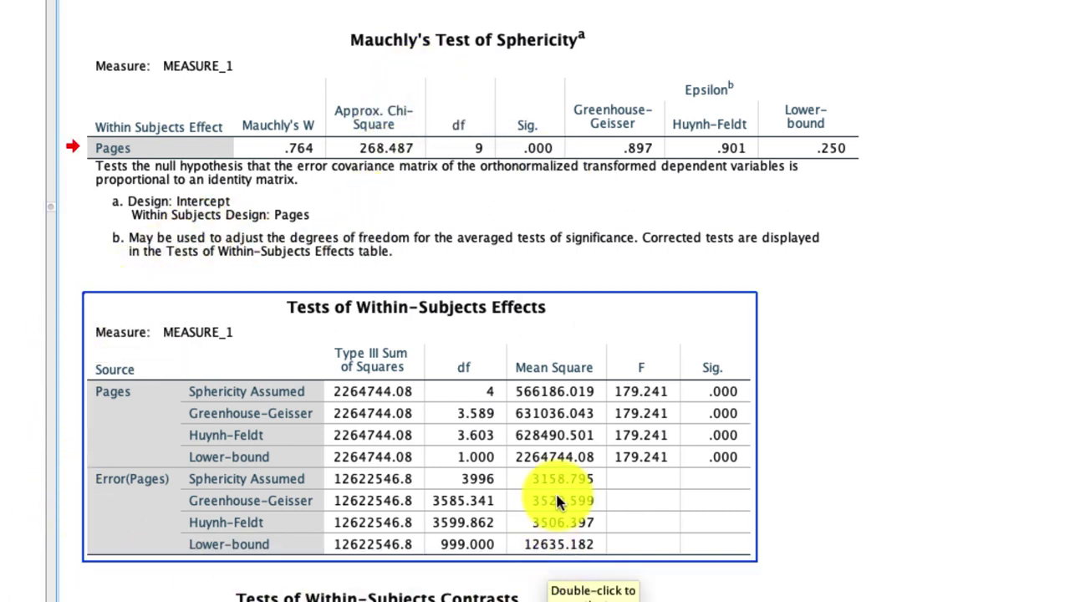
scroll(499, 332, down, 2)
scroll(416, 337, down, 3)
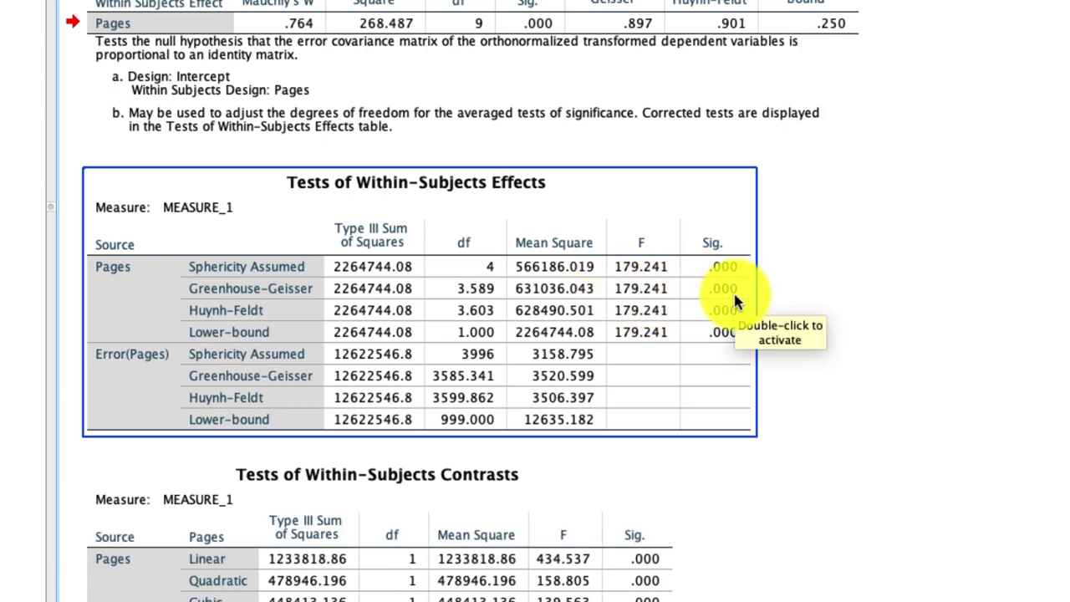
- Scroll down the ANOVA output toward the profile plots
scroll(735, 301, down, 20)
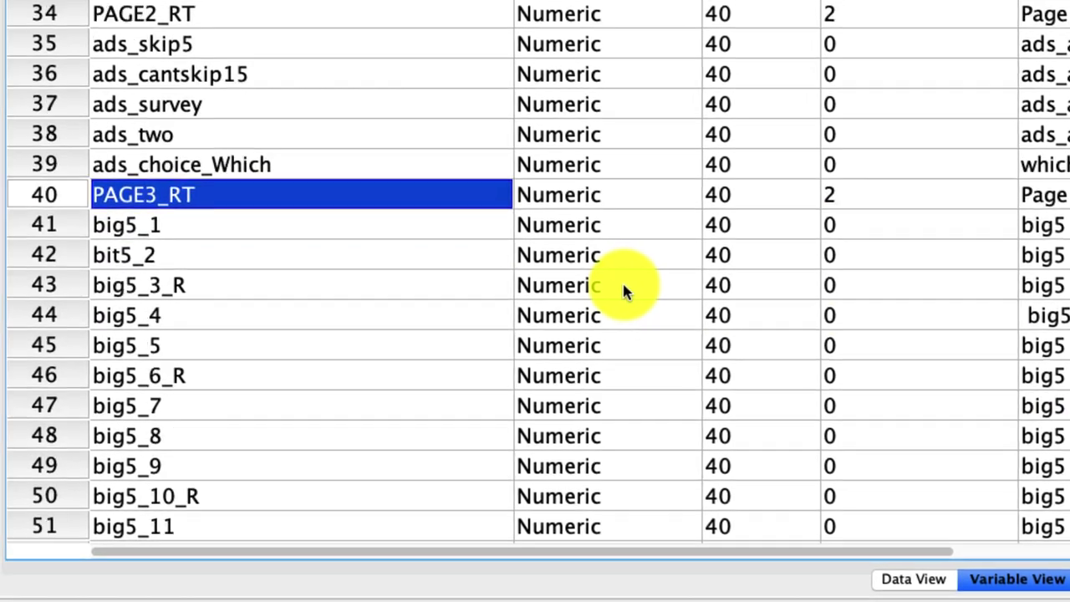
- Check that citizen is coded 1 = No and 2 = Yes, then return to General Linear Model
scroll(624, 280, down, 7)
click(133, 284)
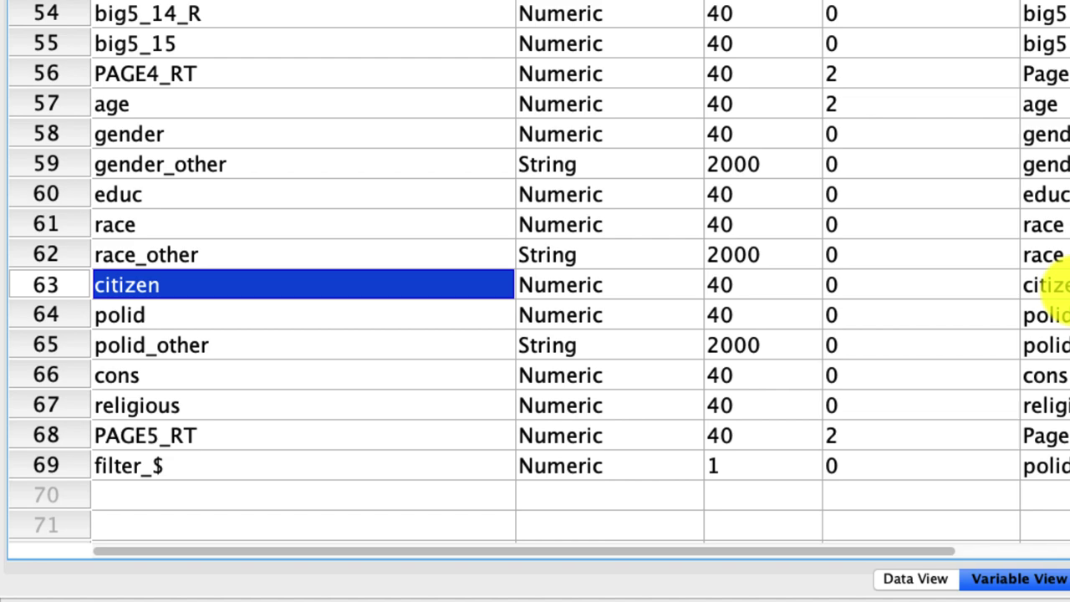
click(1057, 288)
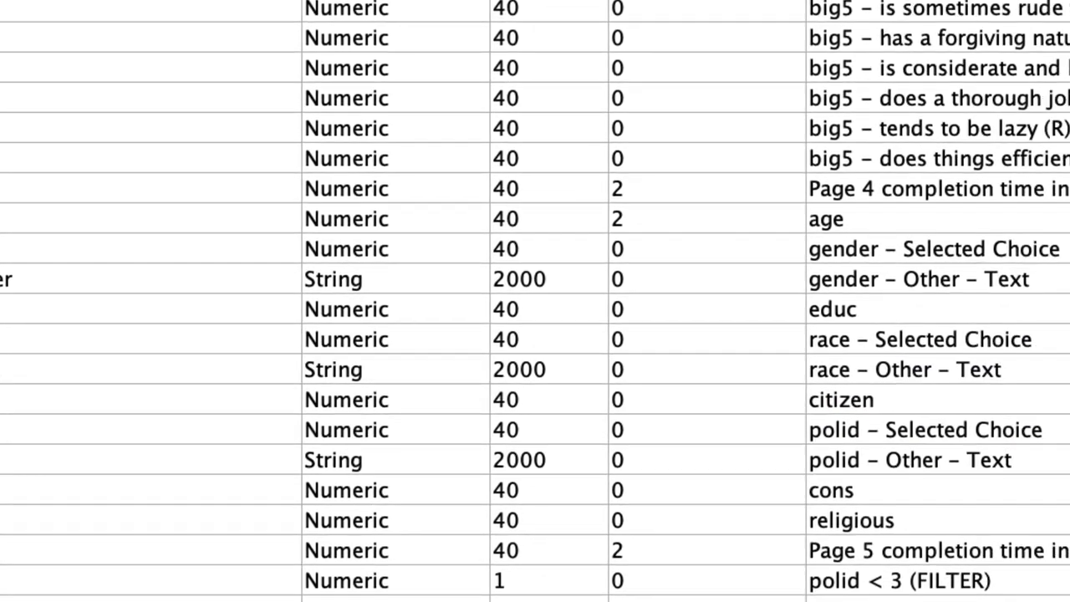
click(1062, 288)
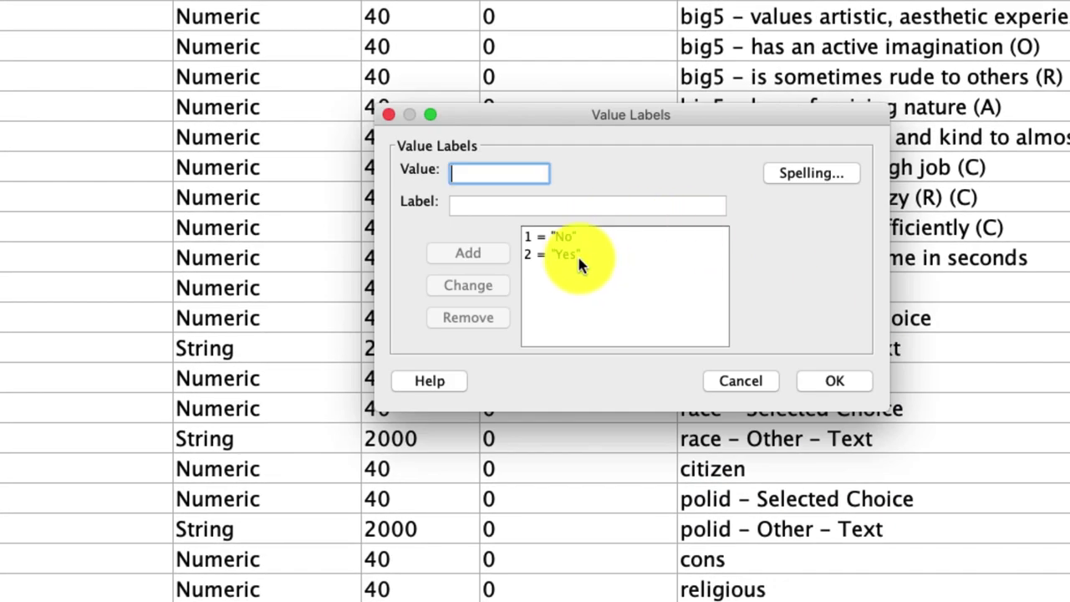
click(740, 381)
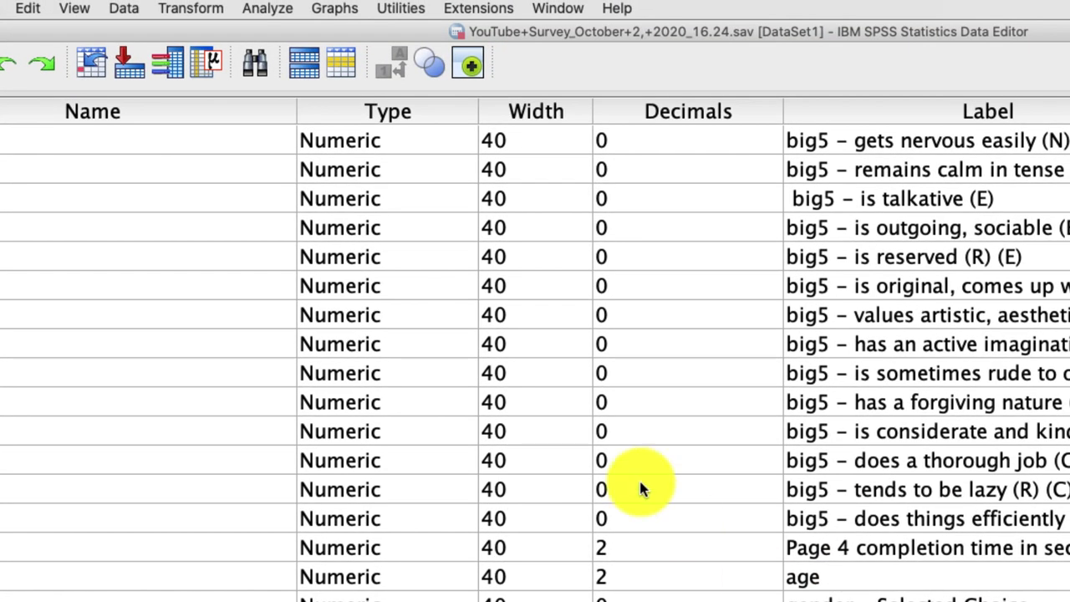
click(268, 8)
- Reopen Repeated Measures with Pages(5) and add citizen as a between-subjects factor
mouse_move(321, 113)
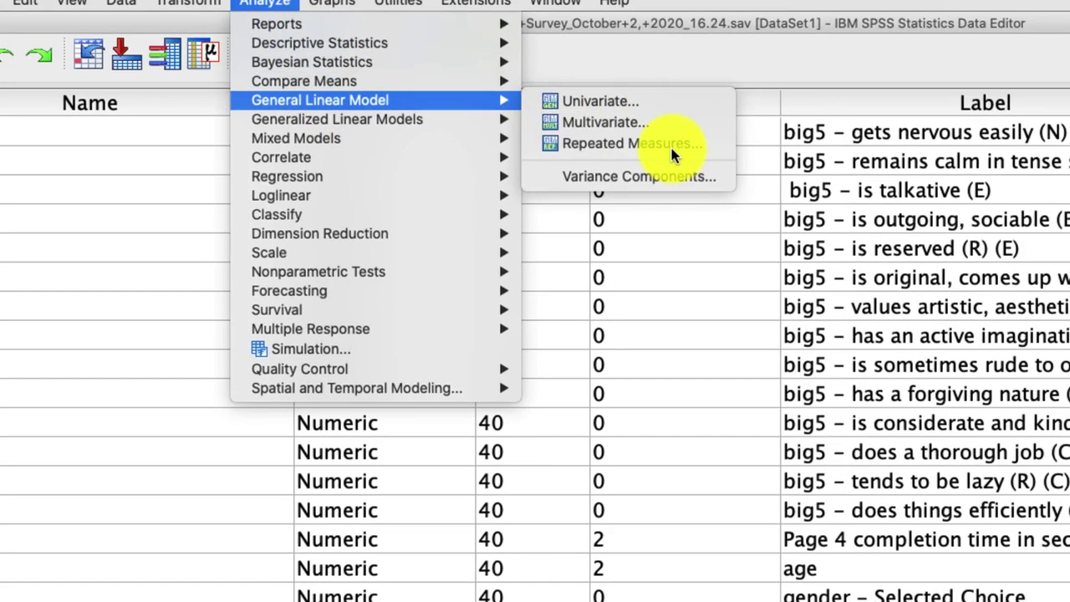
click(670, 156)
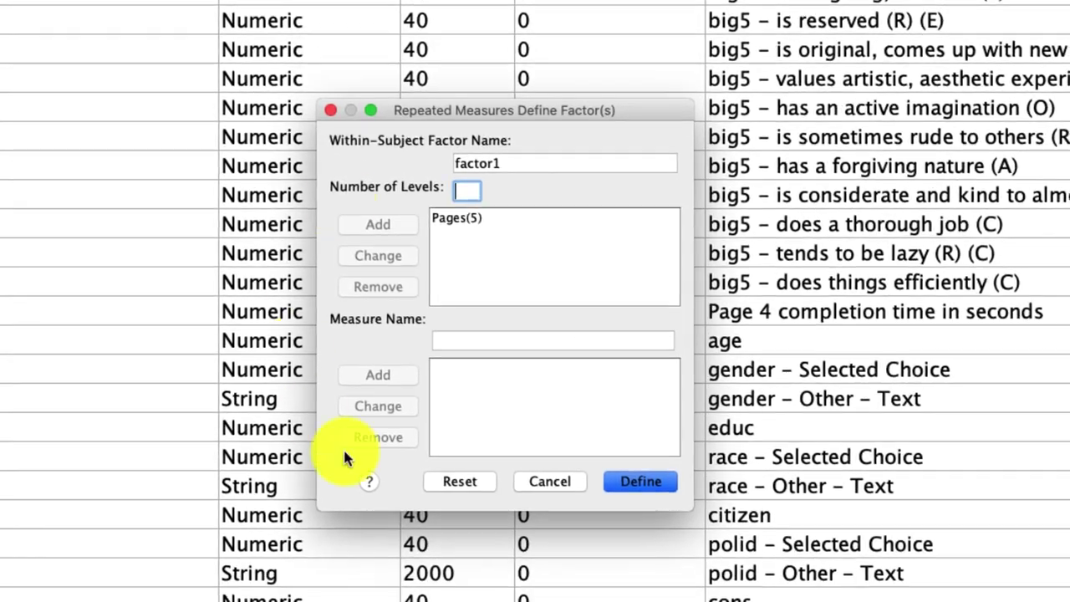
click(622, 481)
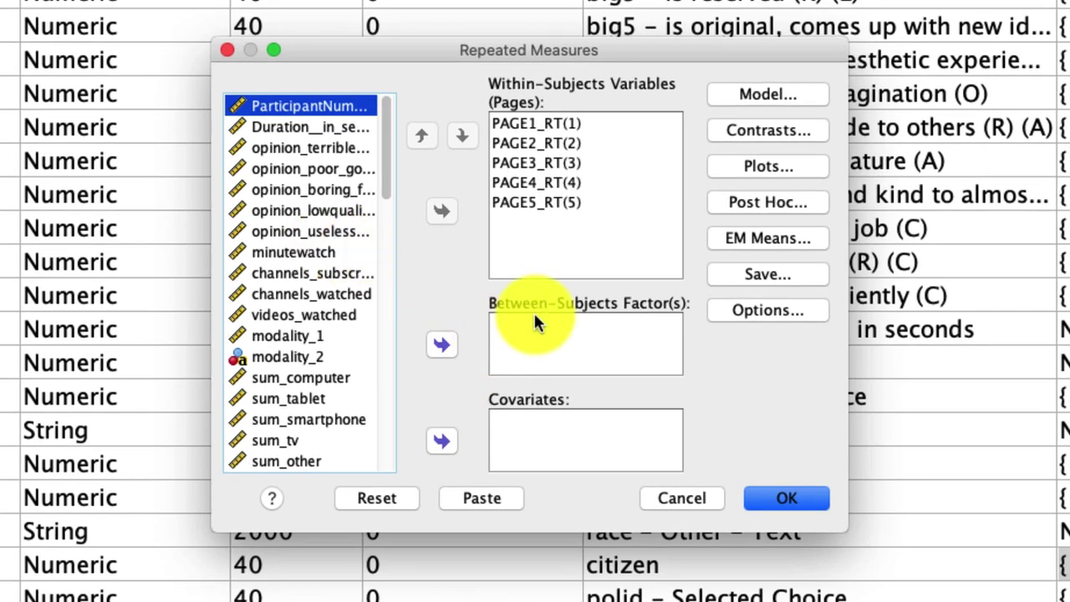
scroll(366, 293, down, 10)
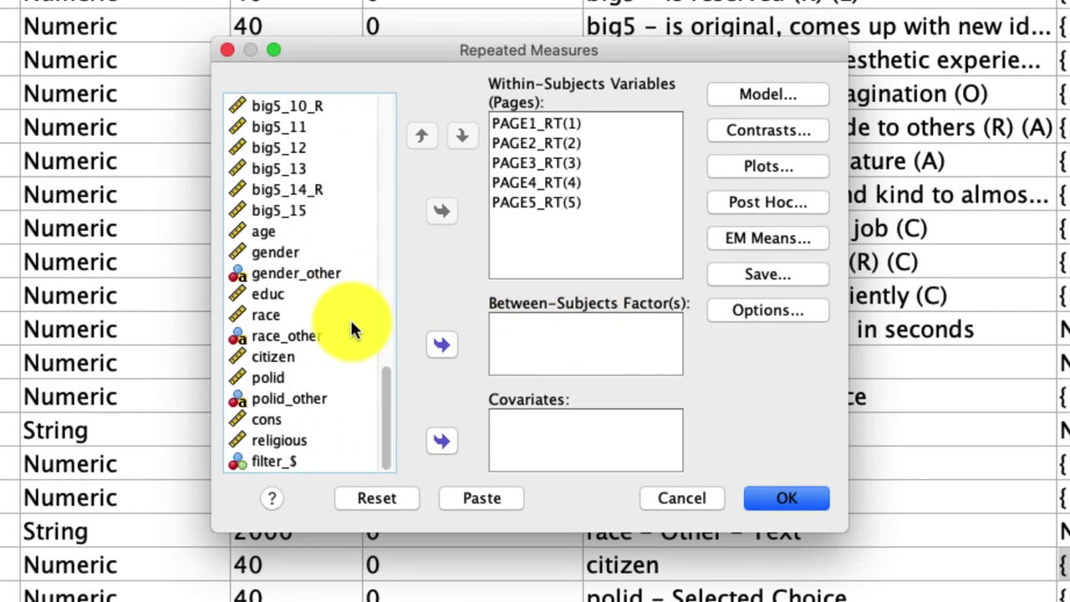
click(280, 354)
click(430, 346)
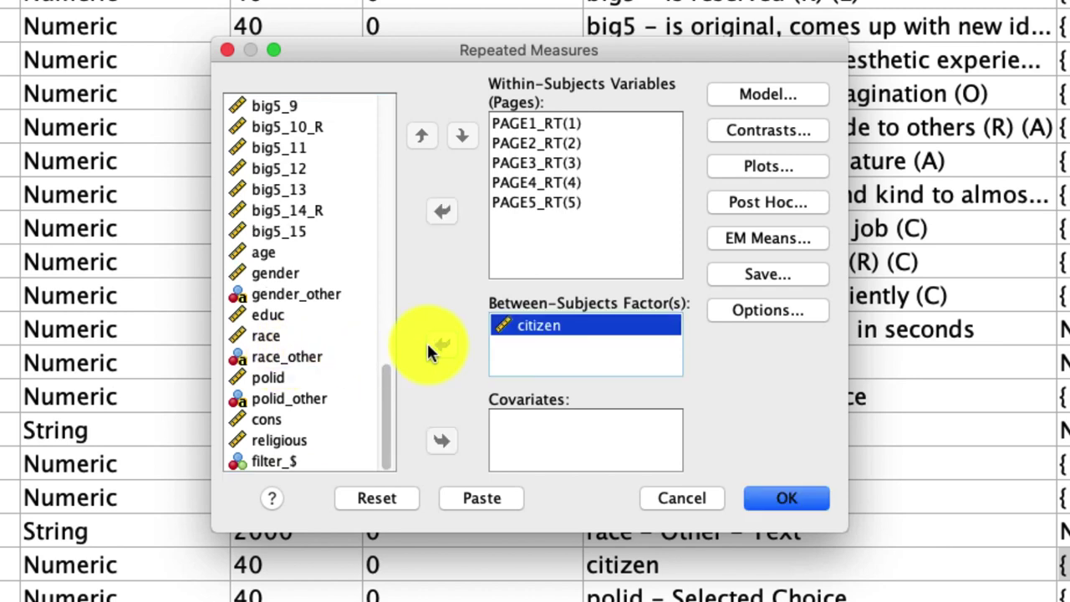
- Add a Pages*citizen profile plot with Pages on the horizontal axis and separate citizen lines
click(742, 167)
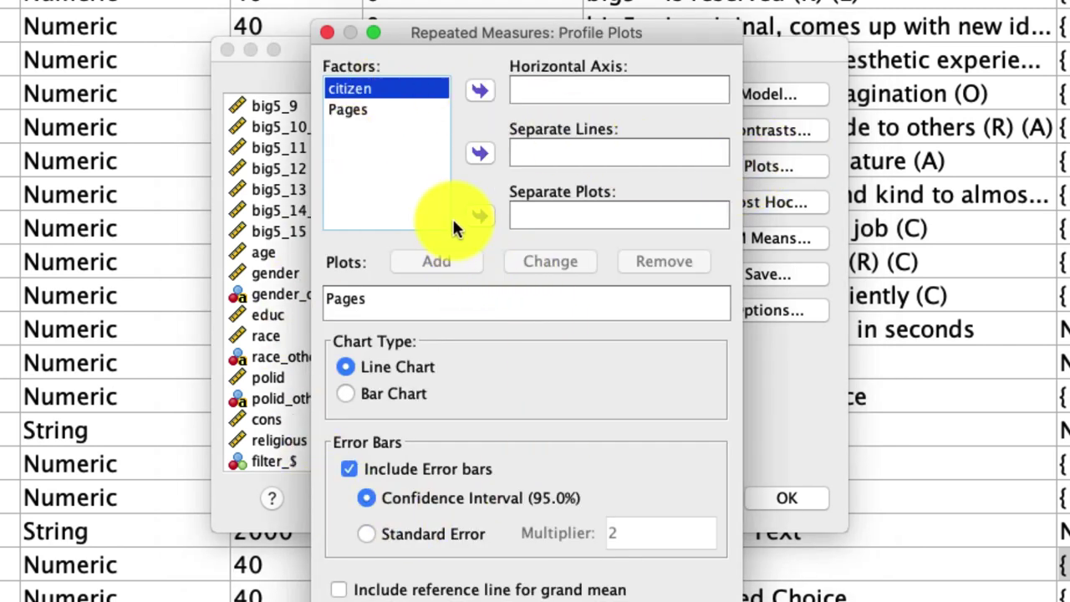
click(391, 106)
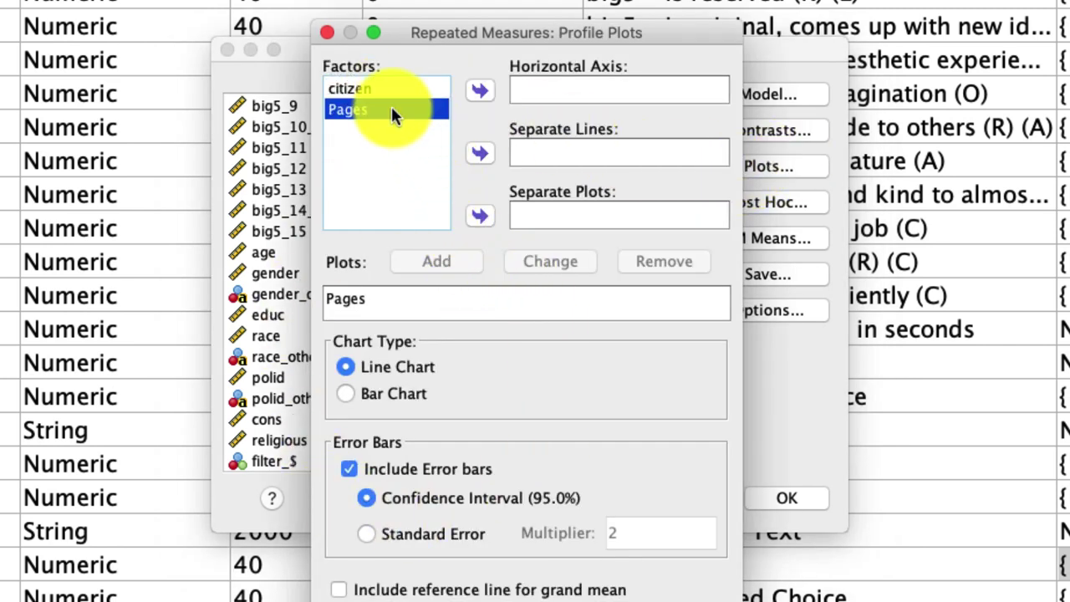
click(481, 92)
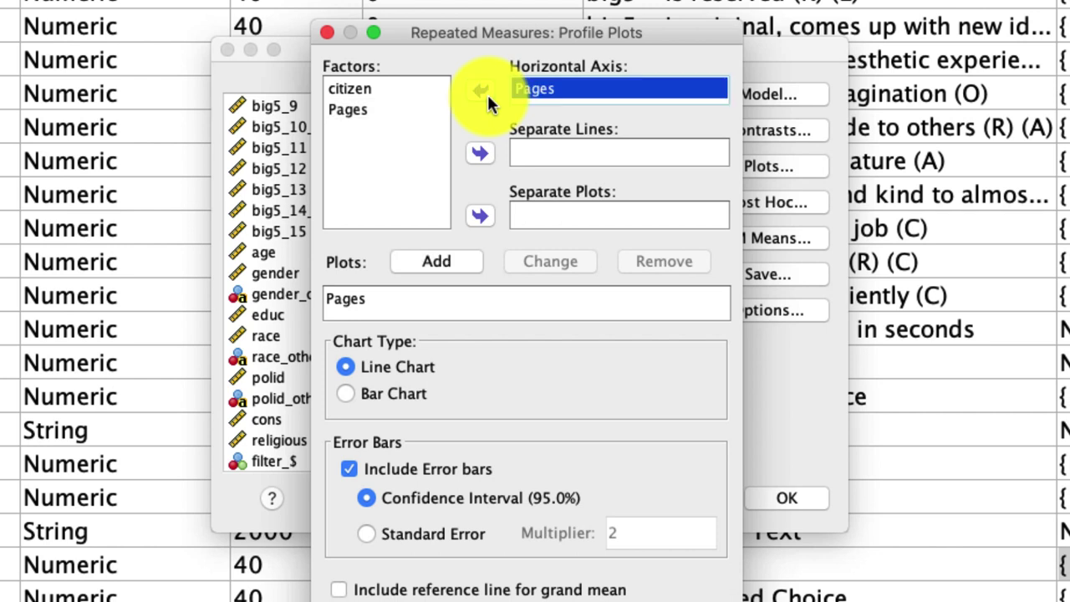
click(367, 89)
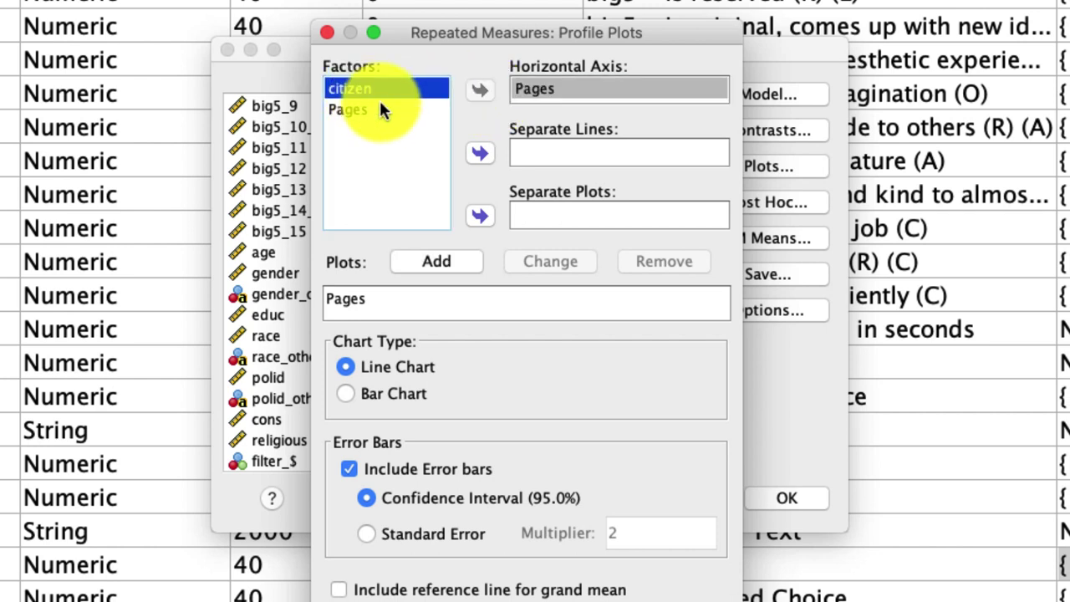
click(479, 153)
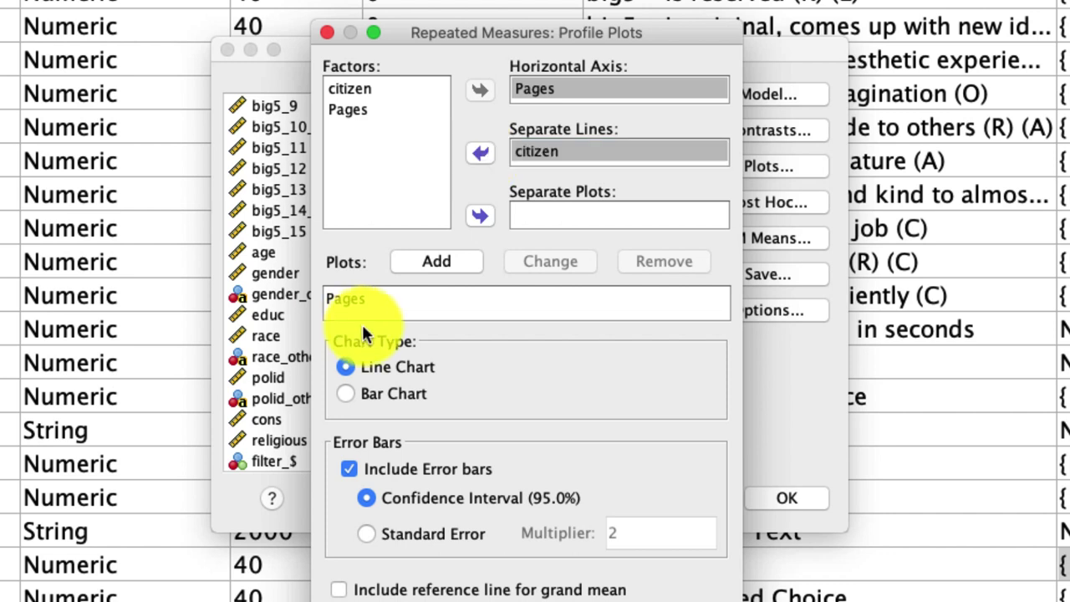
click(446, 265)
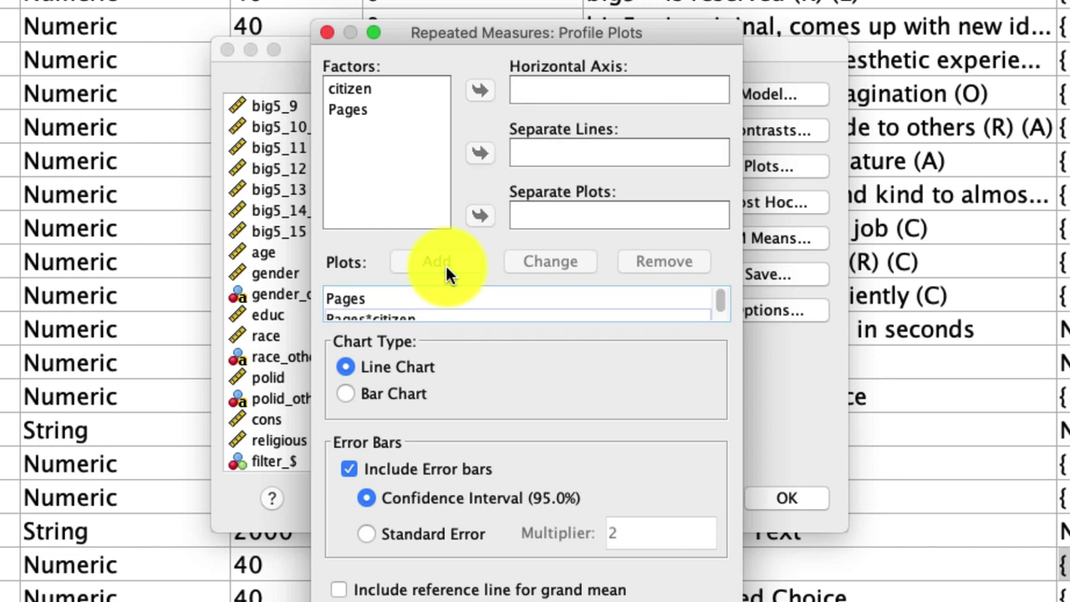
scroll(518, 298, down, 1)
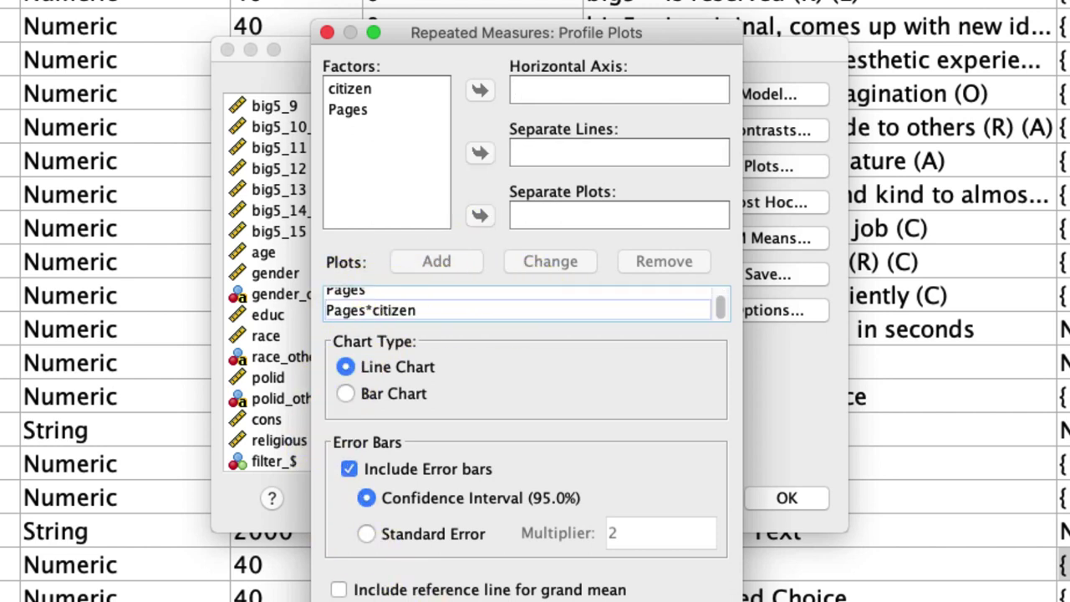
key(Return)
- Request marginal means for all factors and interactions and run the mixed ANOVA
click(733, 239)
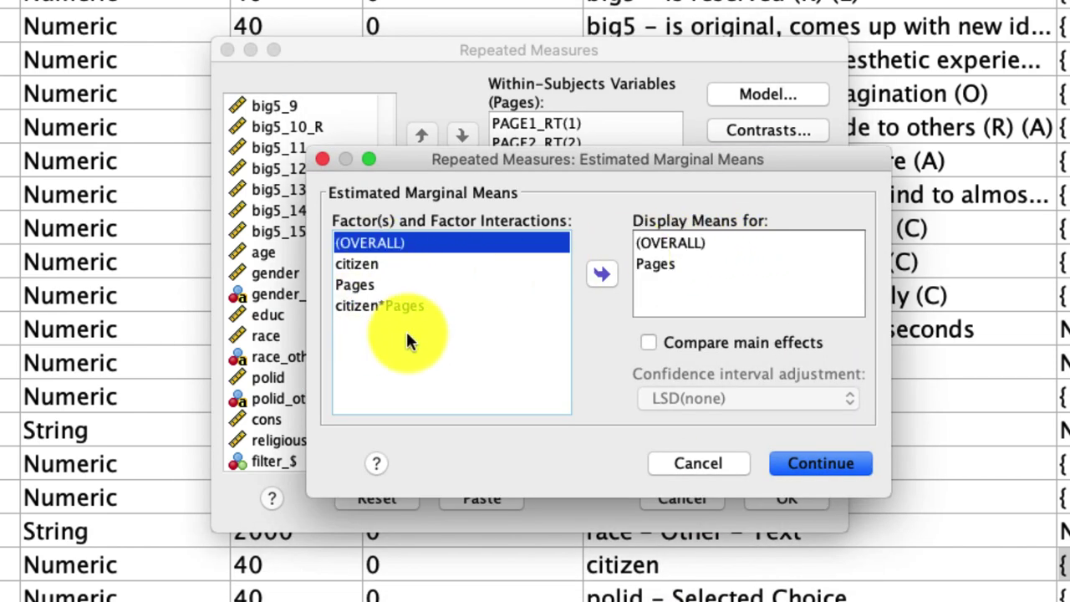
shift+click(446, 313)
click(588, 271)
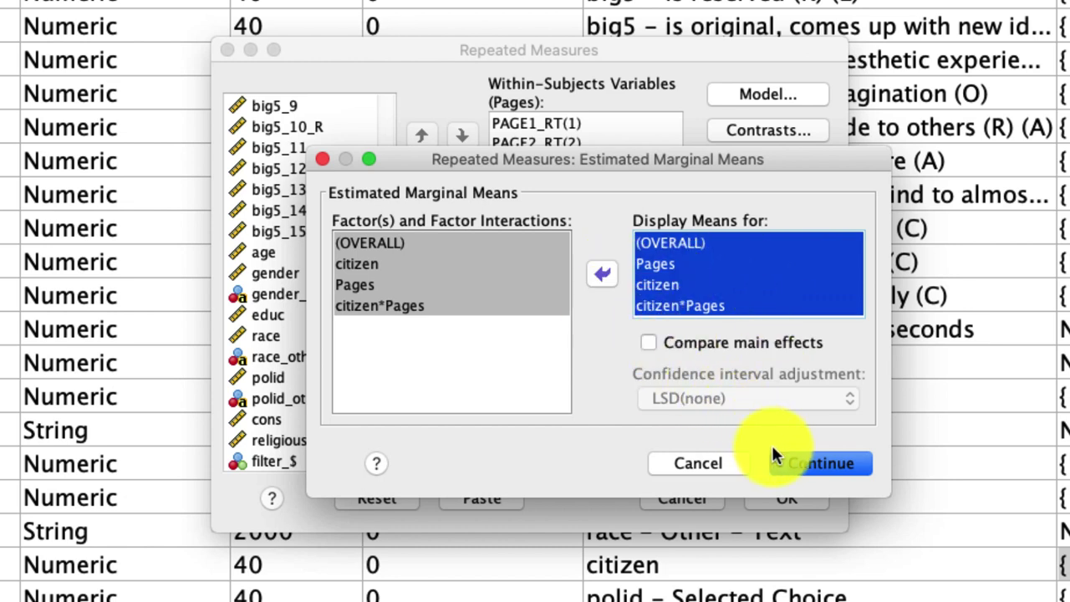
click(797, 463)
click(786, 499)
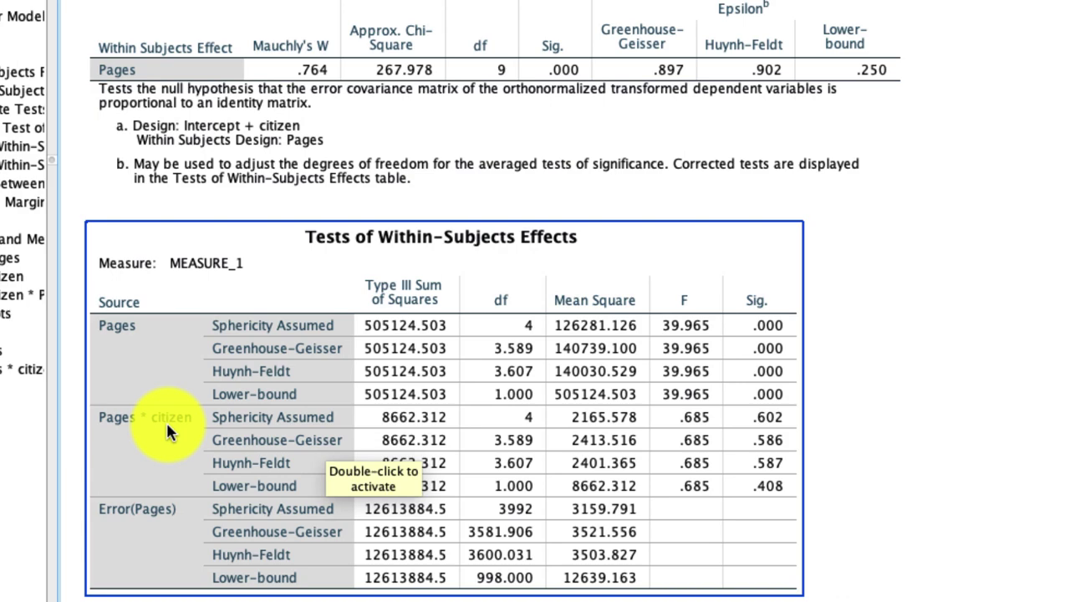
scroll(786, 447, down, 15)
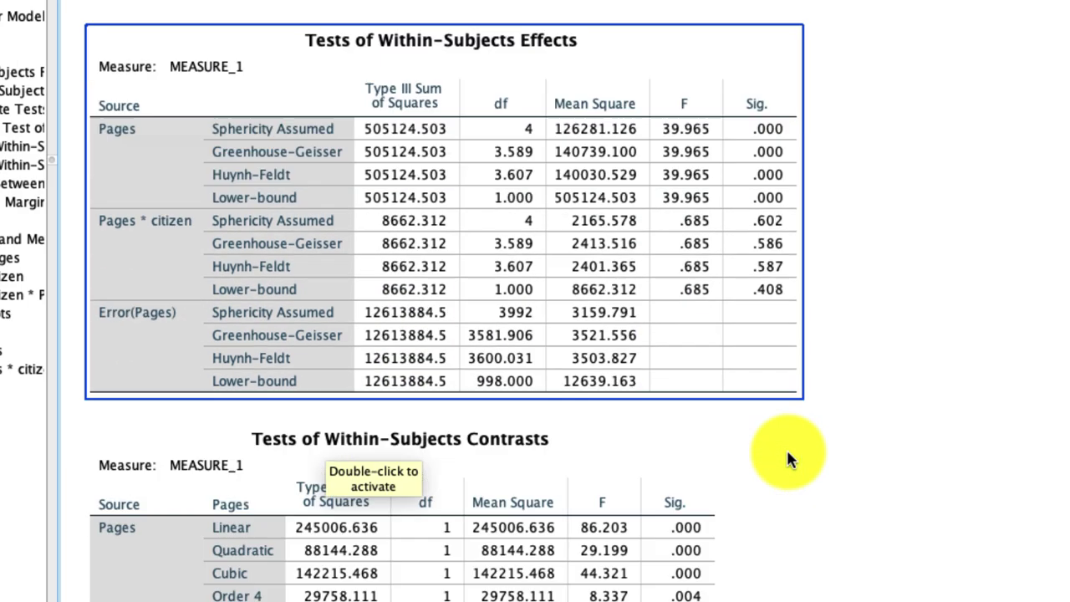
scroll(786, 460, down, 20)
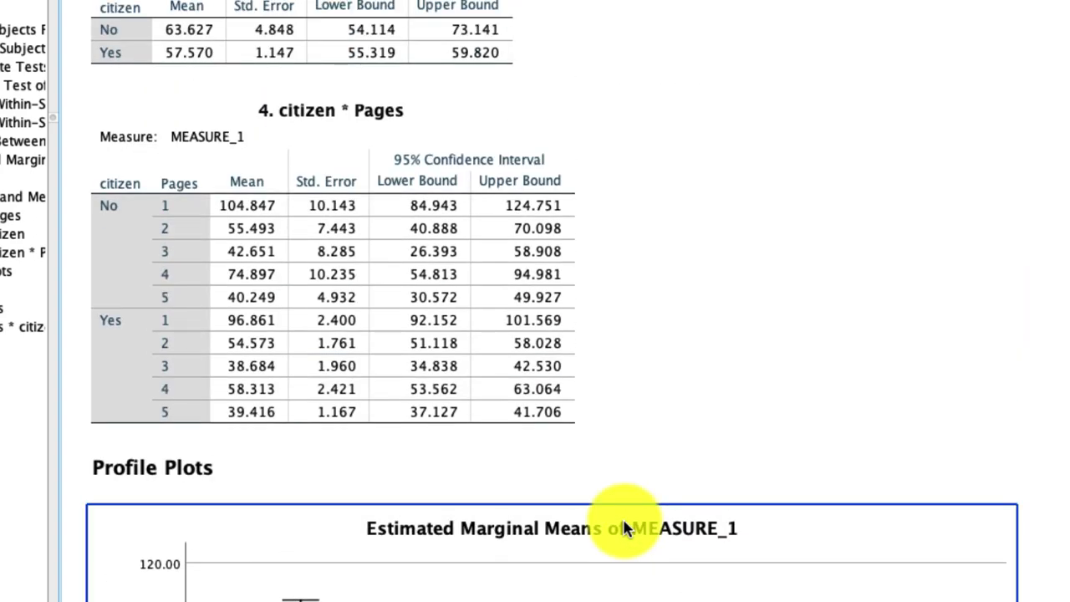
click(396, 127)
click(231, 435)
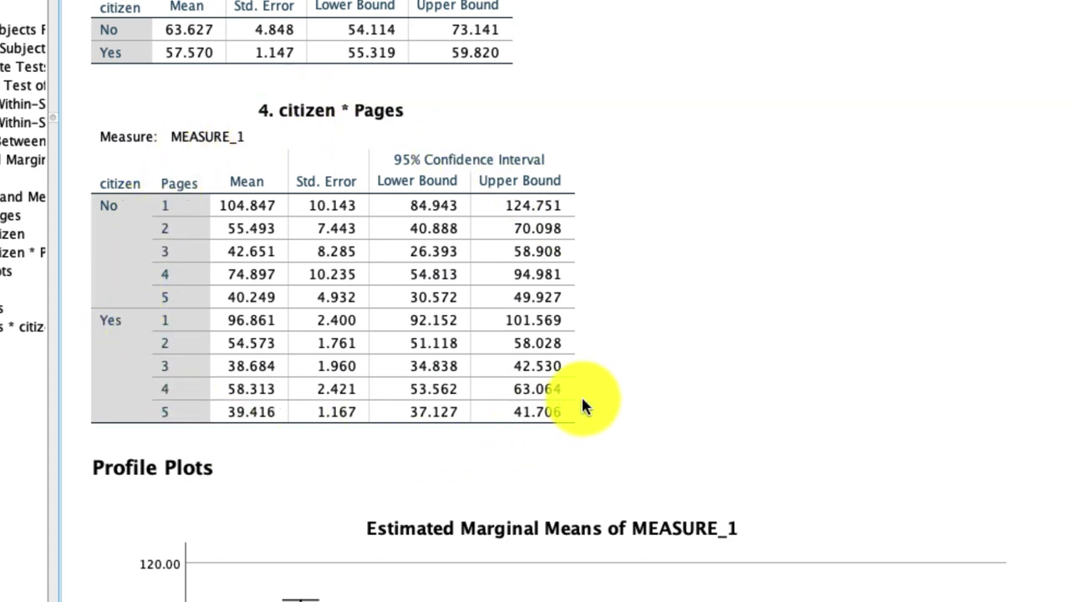
click(92, 192)
click(231, 436)
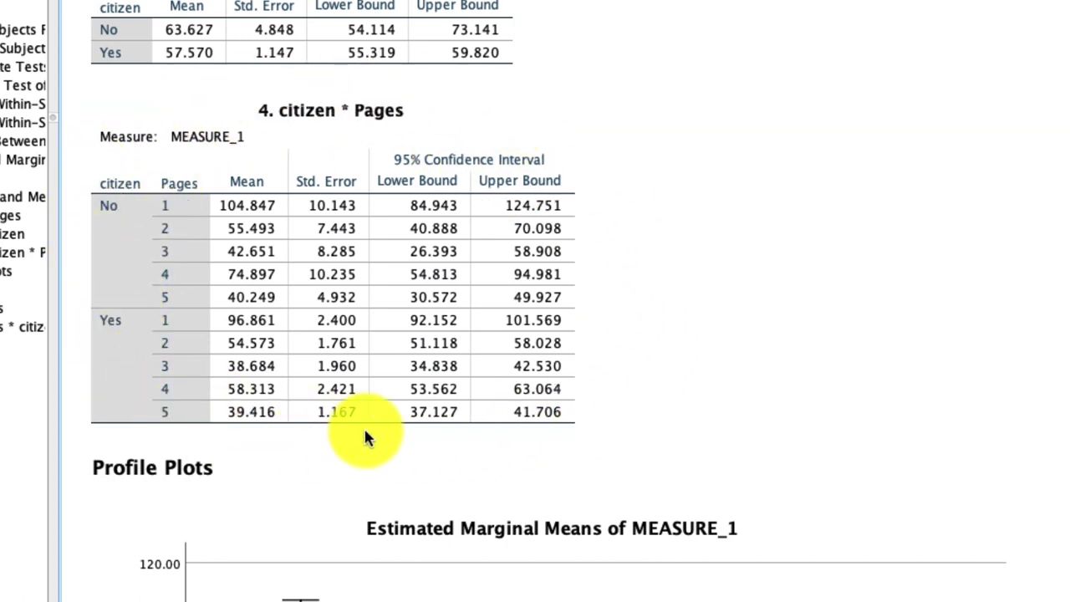
click(361, 418)
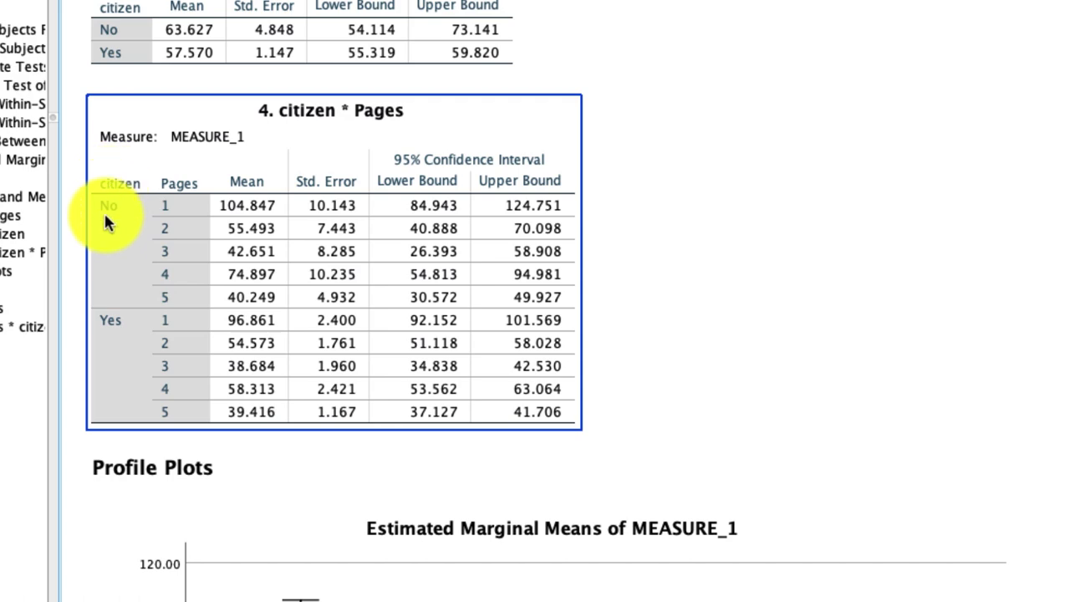
scroll(217, 250, up, 5)
scroll(218, 255, up, 14)
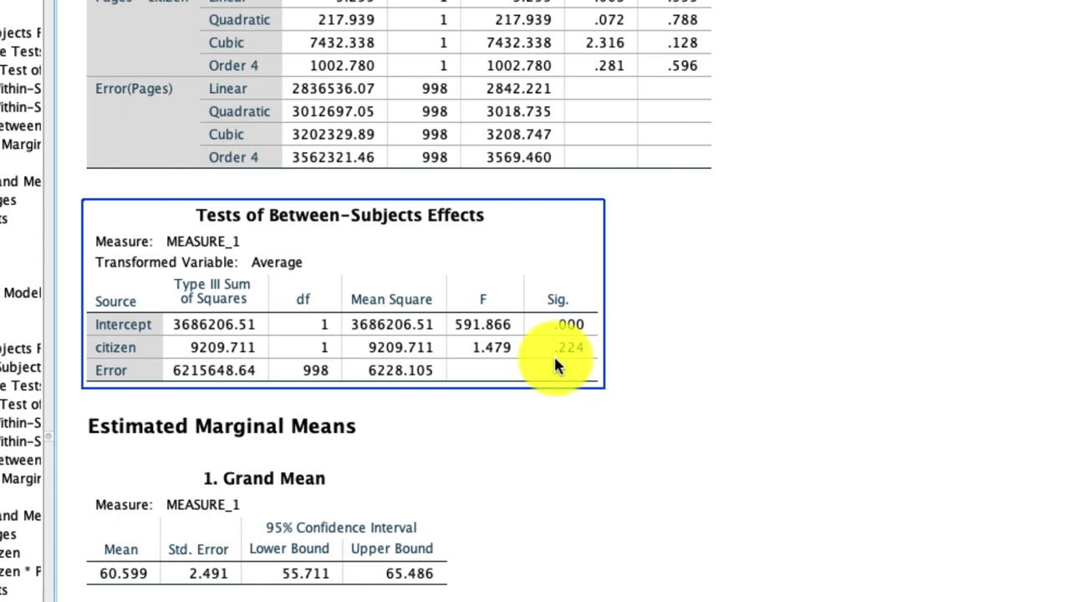
scroll(553, 354, up, 5)
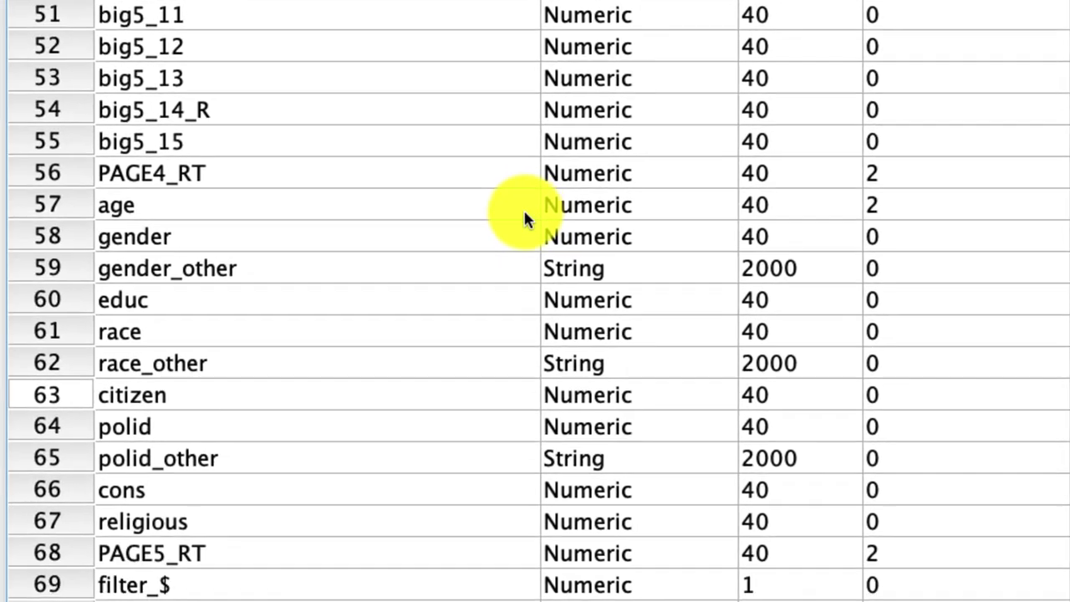
- Open the gender row's Values cell to view codes 1 = Male, 2 = Female, 3 = Other
click(454, 235)
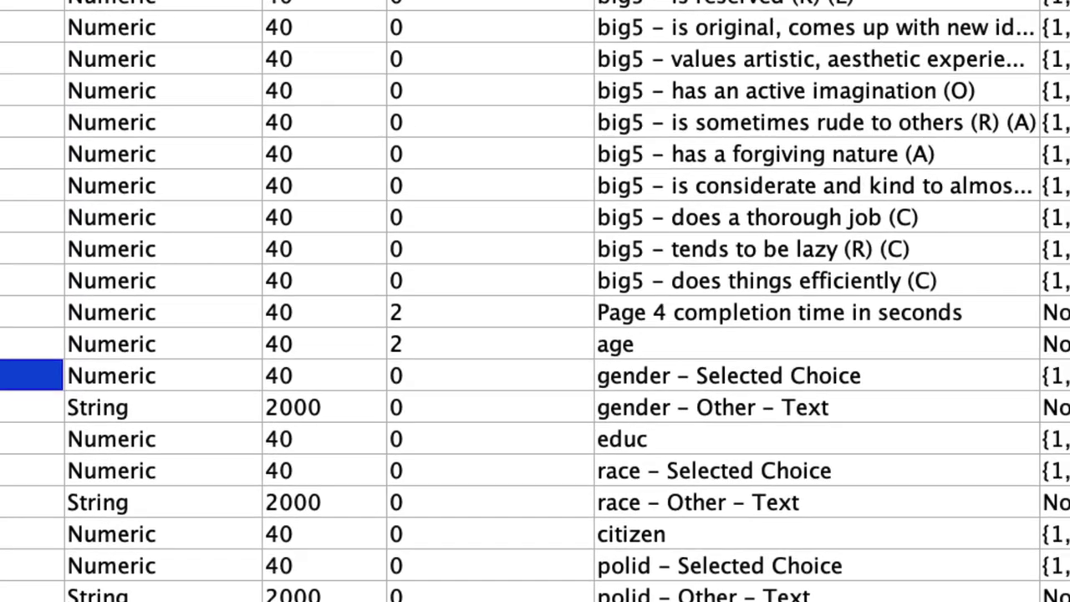
click(1055, 376)
click(1063, 375)
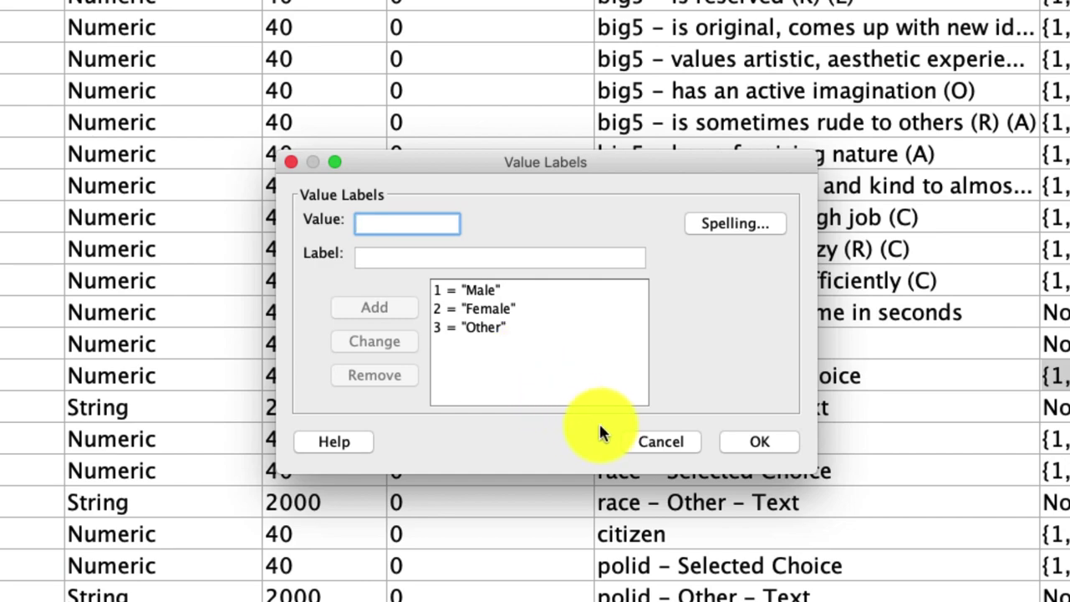
- Reopen Repeated Measures with Pages(5) and replace citizen with gender as between-subjects factor
click(657, 441)
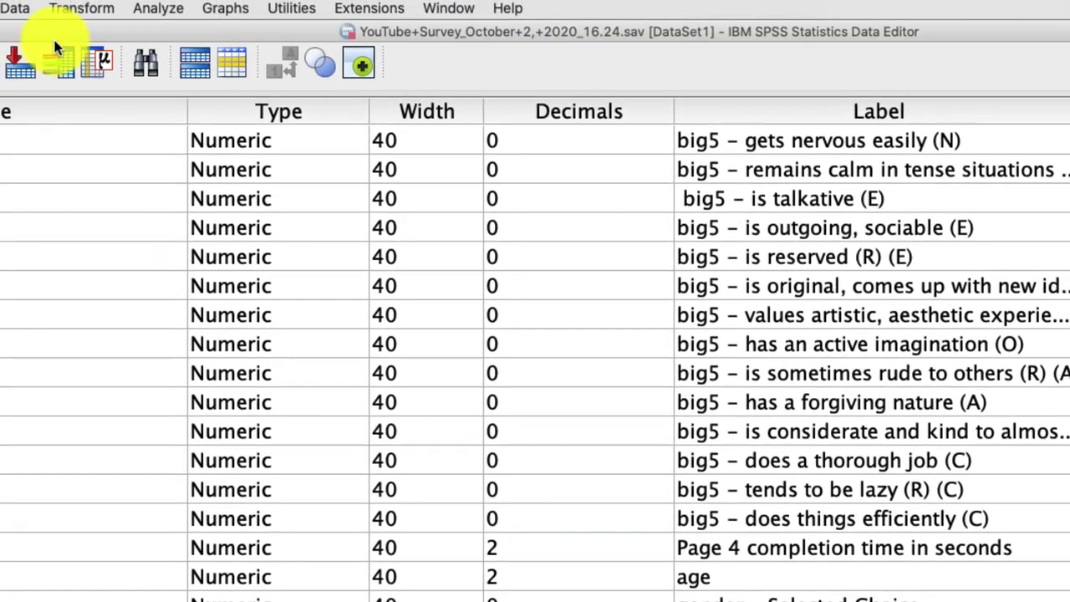
click(163, 9)
mouse_move(195, 112)
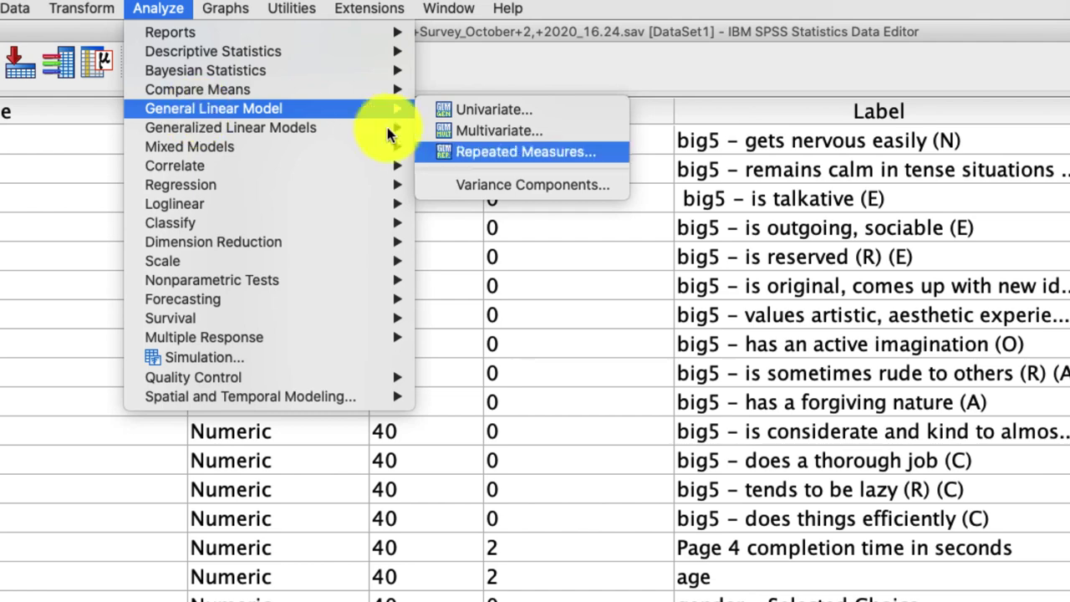
click(526, 152)
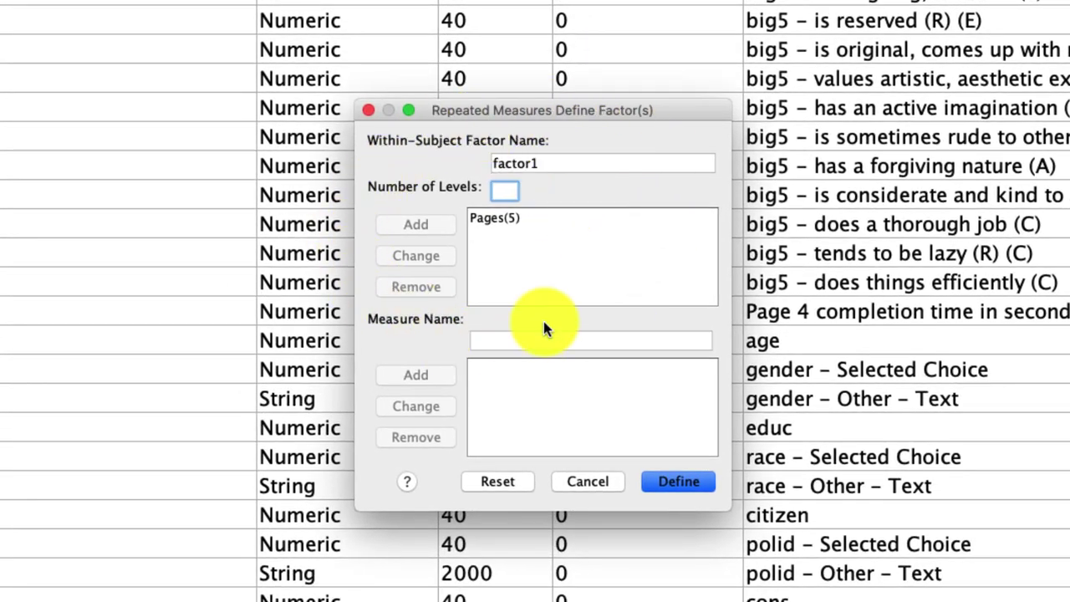
click(674, 484)
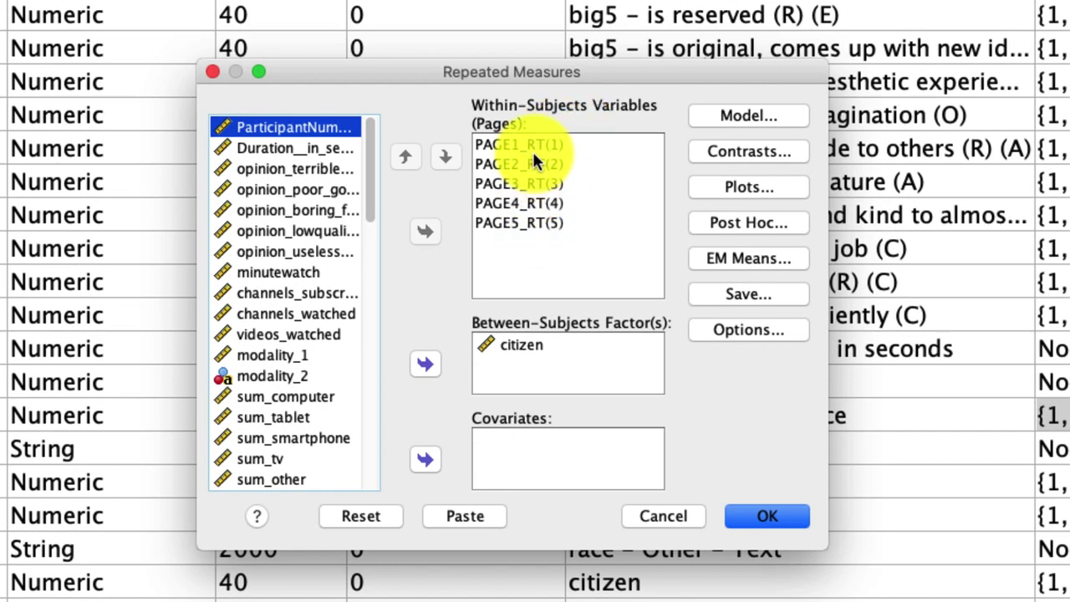
click(519, 348)
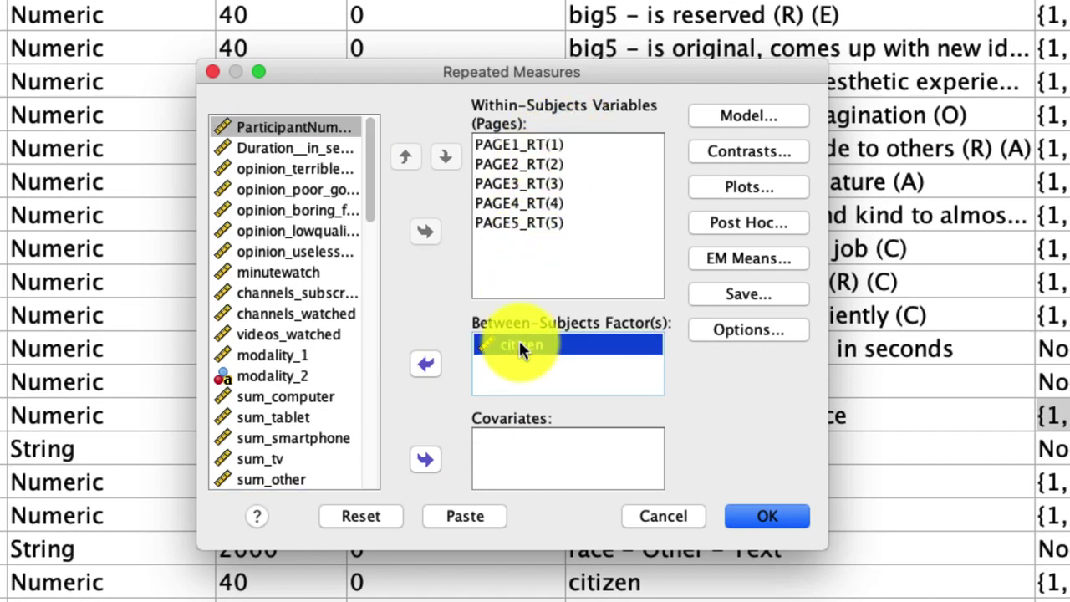
click(425, 363)
click(239, 375)
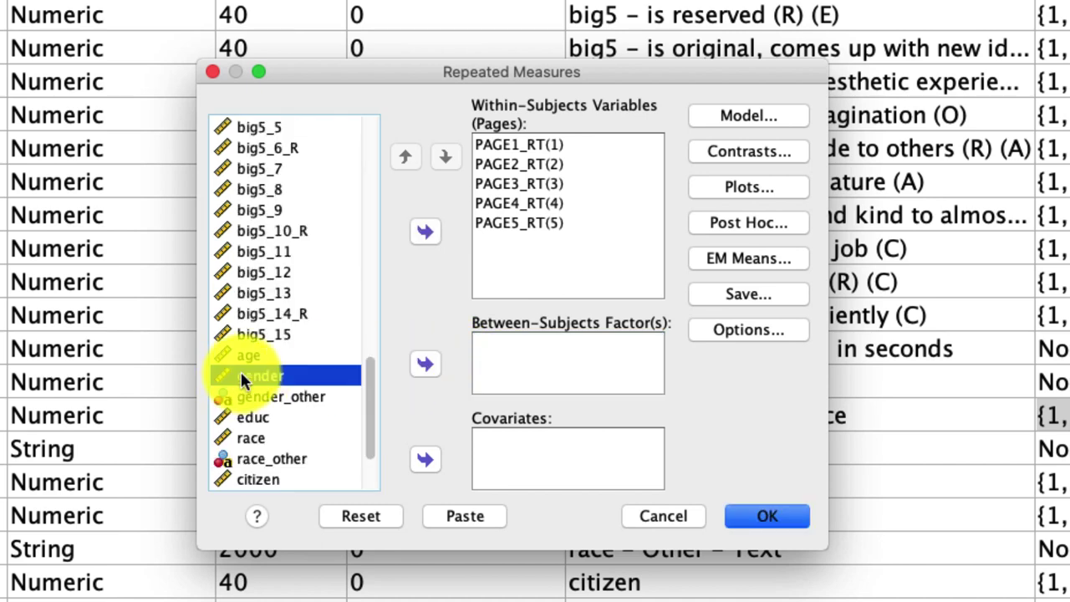
click(417, 366)
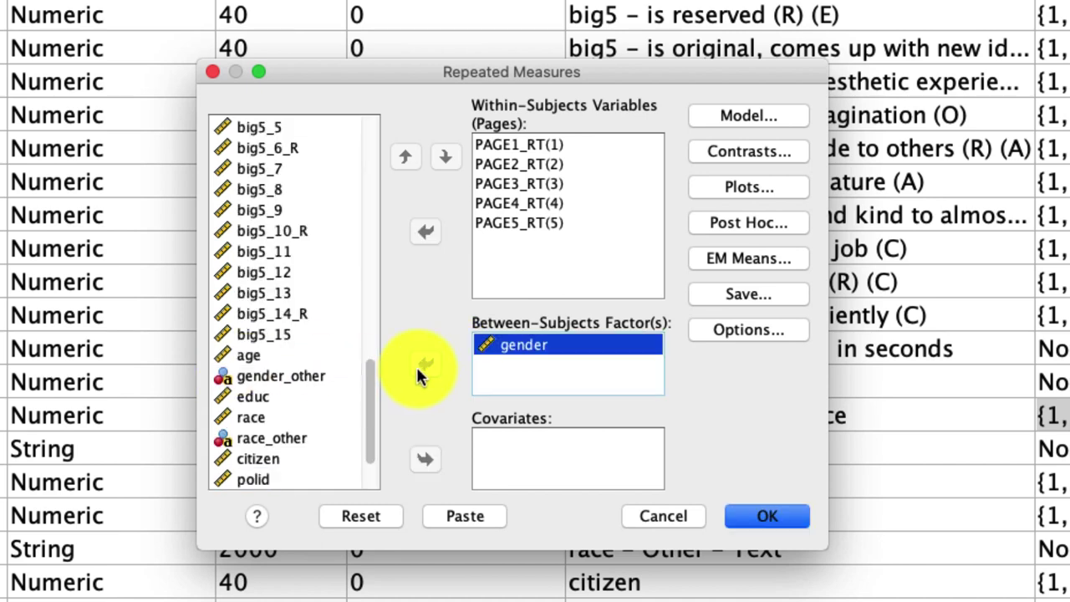
- Add a Pages*gender profile plot with Pages on the horizontal axis and separate gender lines
click(747, 188)
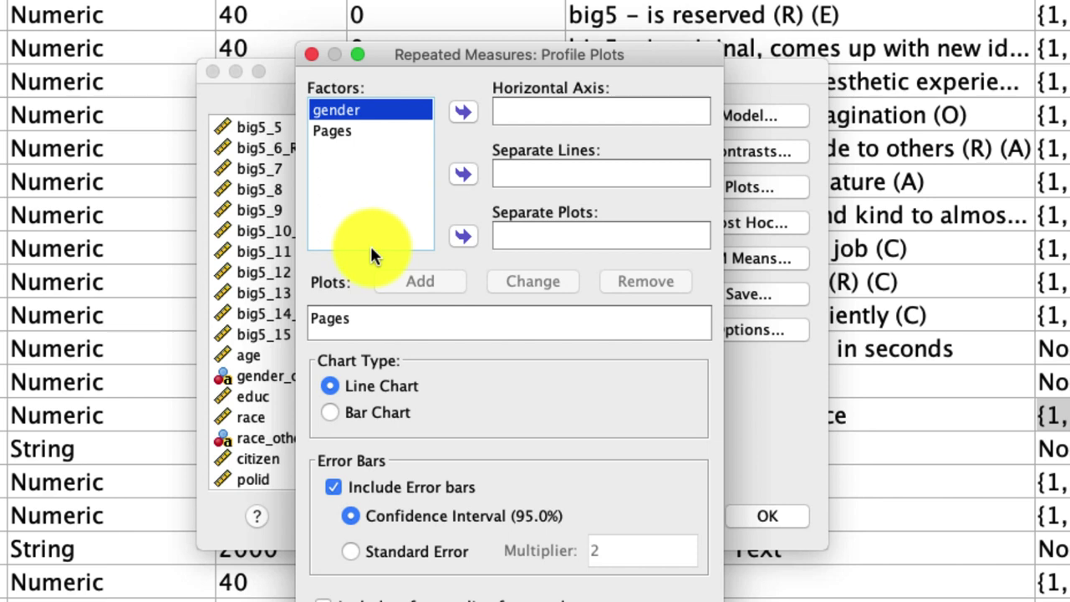
click(369, 128)
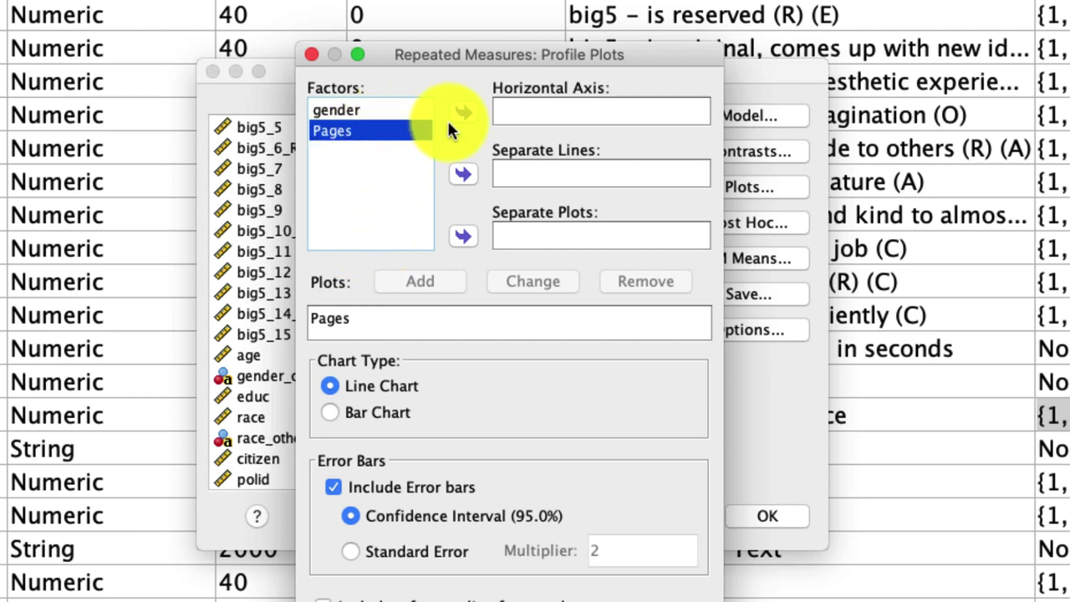
click(462, 111)
click(396, 109)
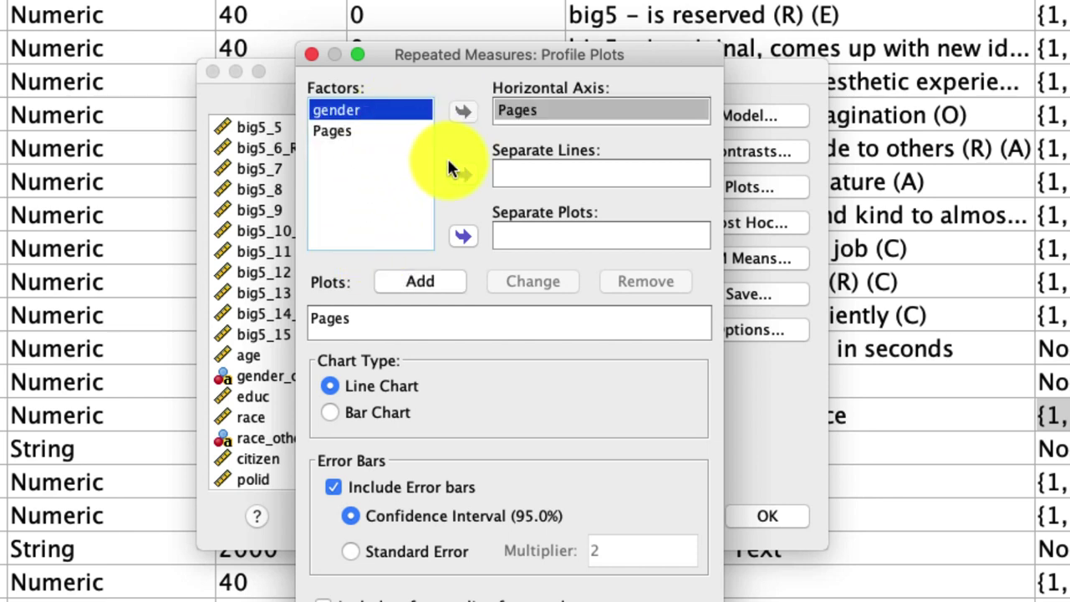
click(459, 172)
click(402, 282)
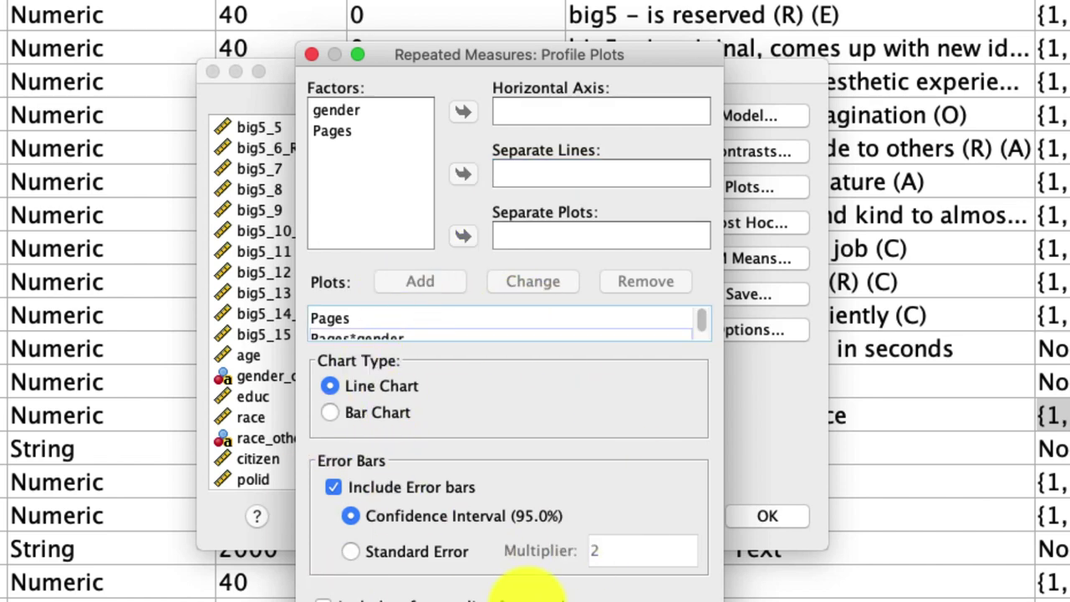
click(527, 595)
- Request marginal means for all four factors and interactions and run the gender mixed ANOVA
click(715, 251)
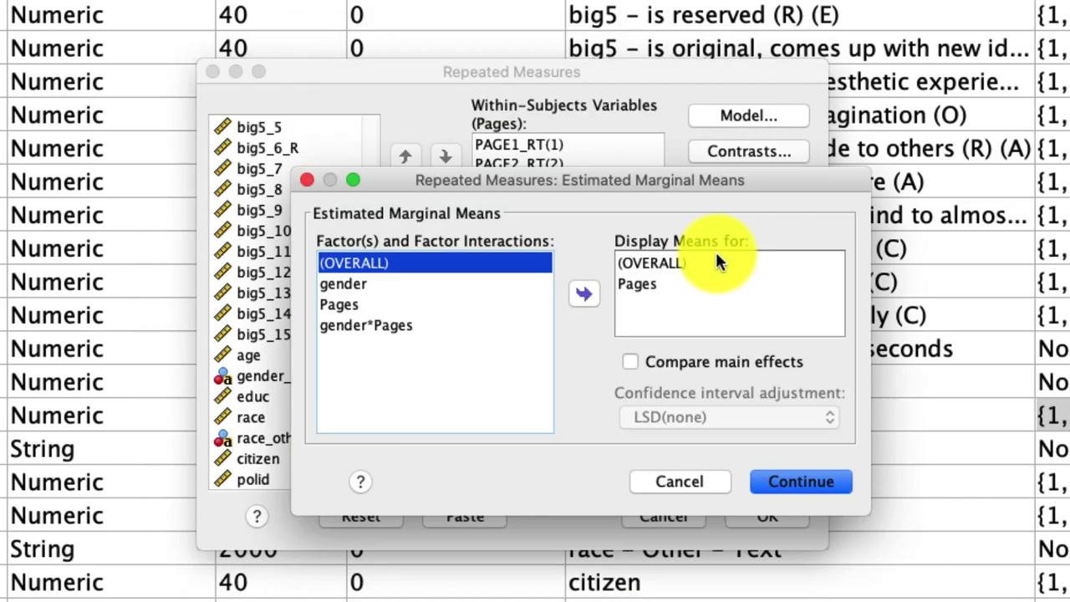
key(super+a)
click(583, 293)
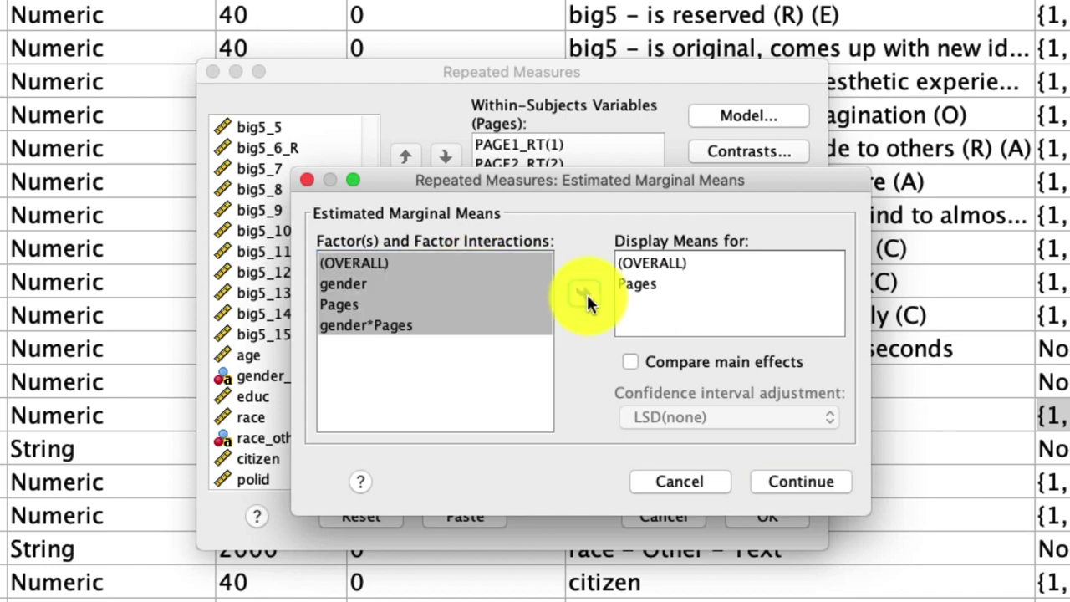
key(Return)
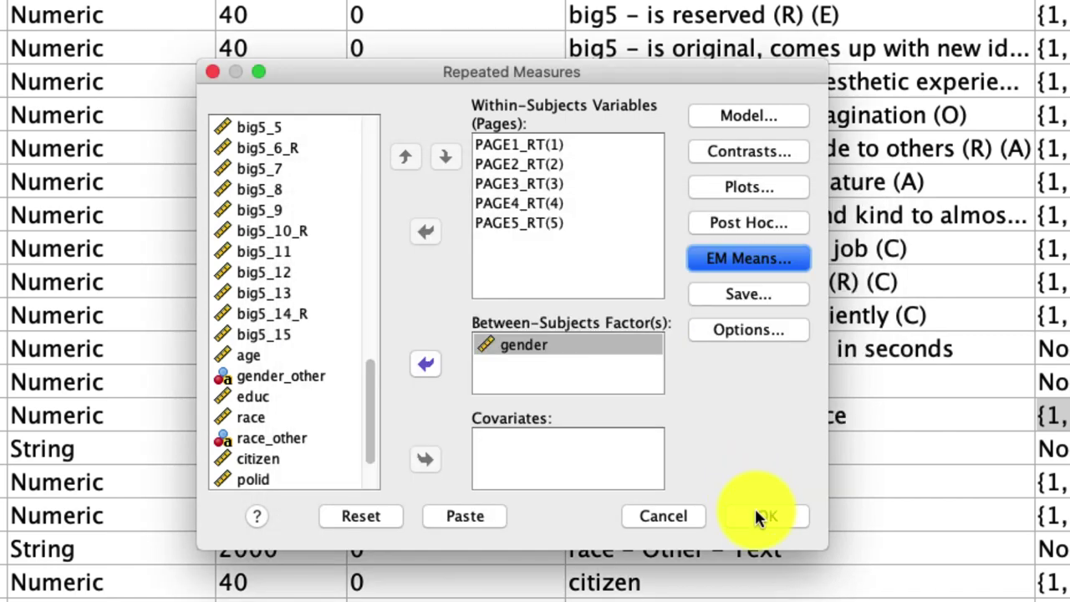
click(757, 516)
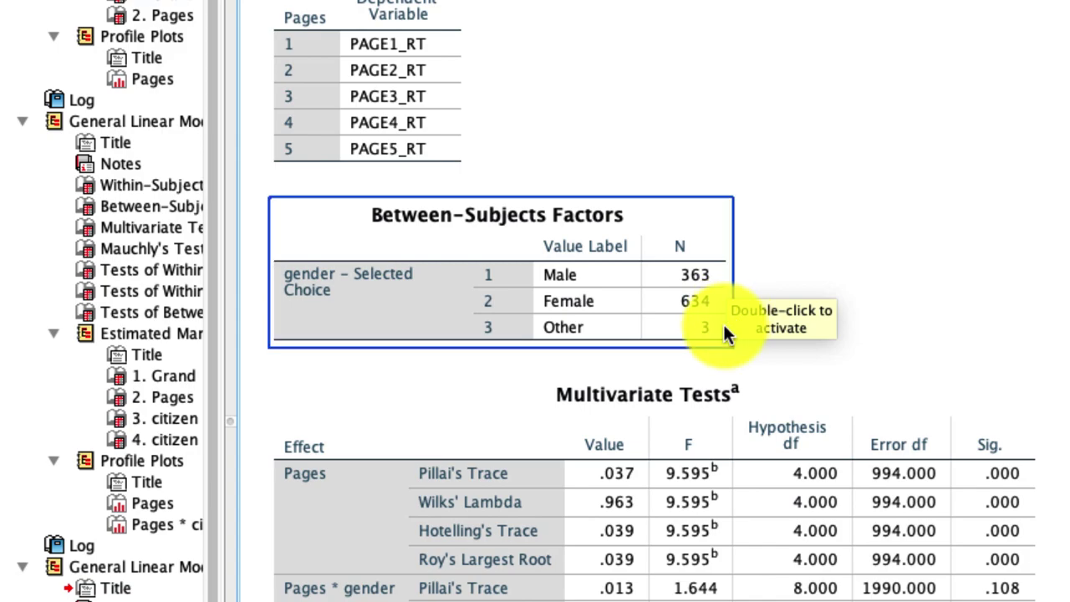
- Scroll through the gender ANOVA tables down to the Male/Female/Other profile plot
scroll(722, 322, down, 15)
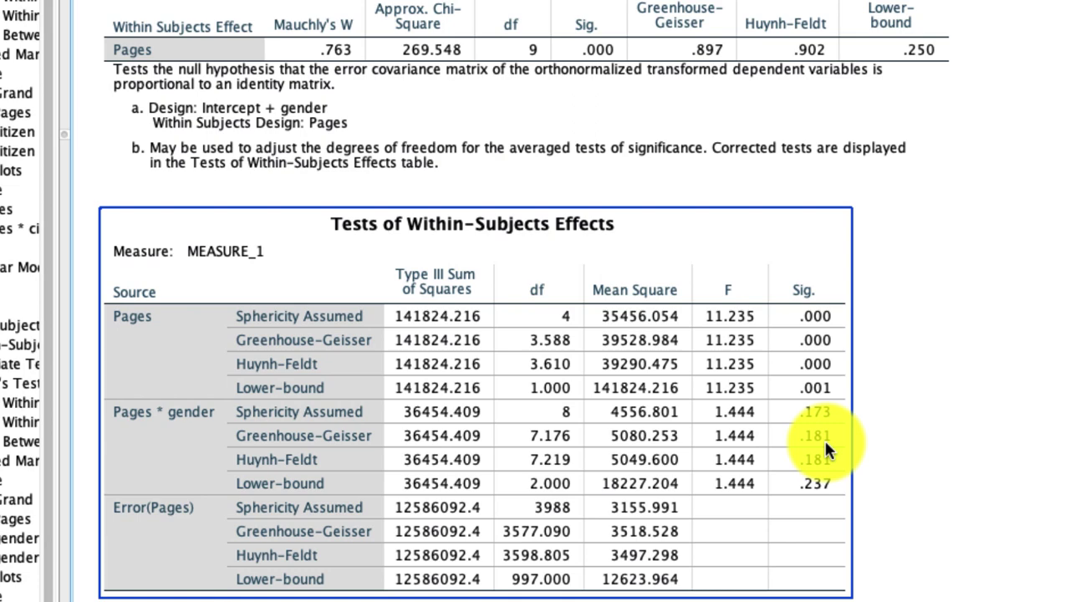
scroll(824, 438, down, 15)
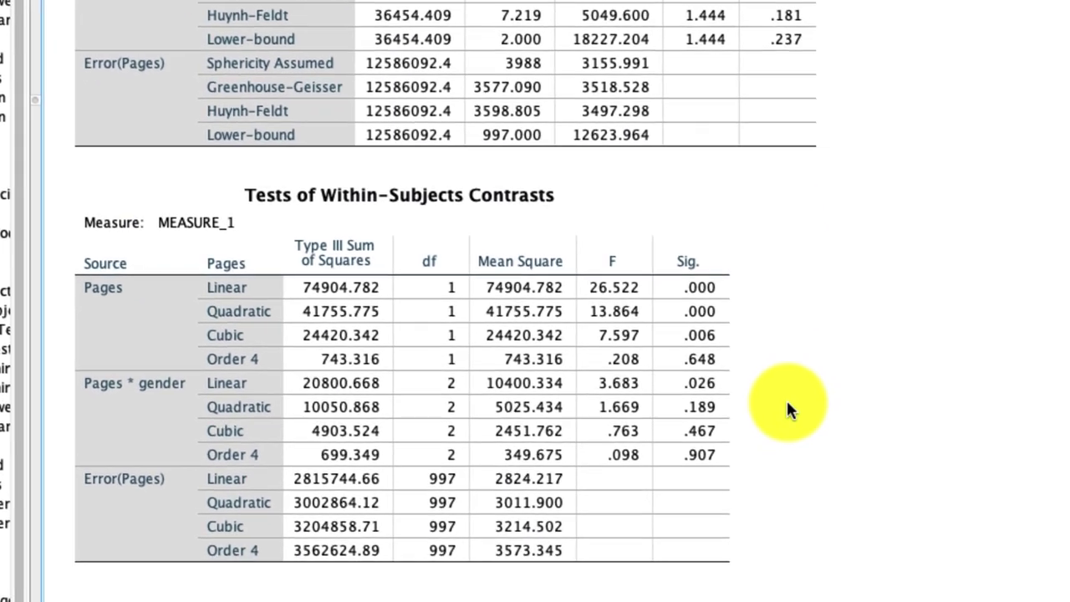
scroll(781, 392, down, 20)
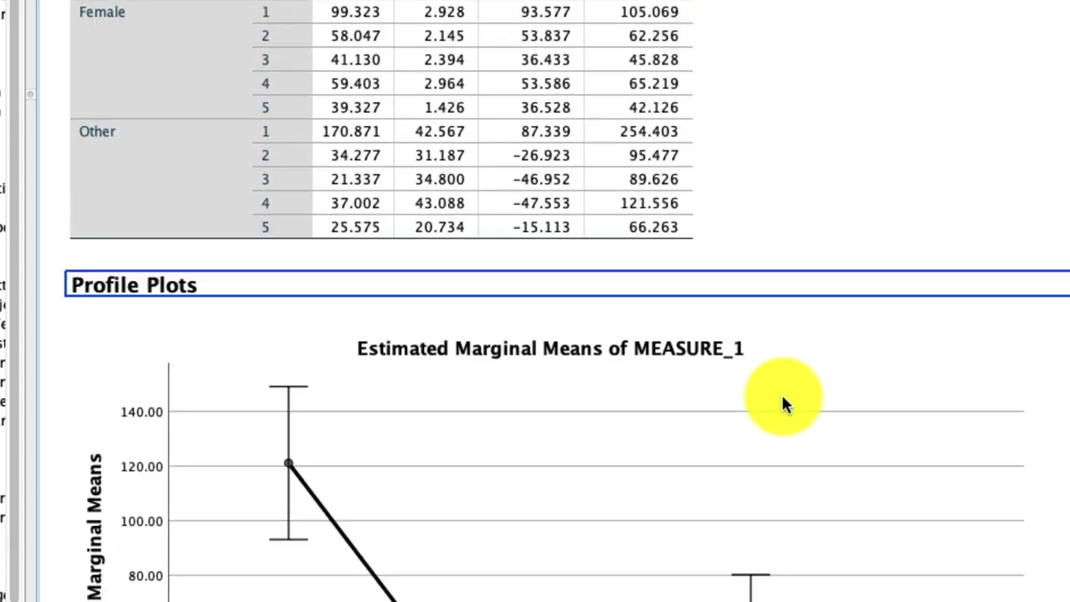